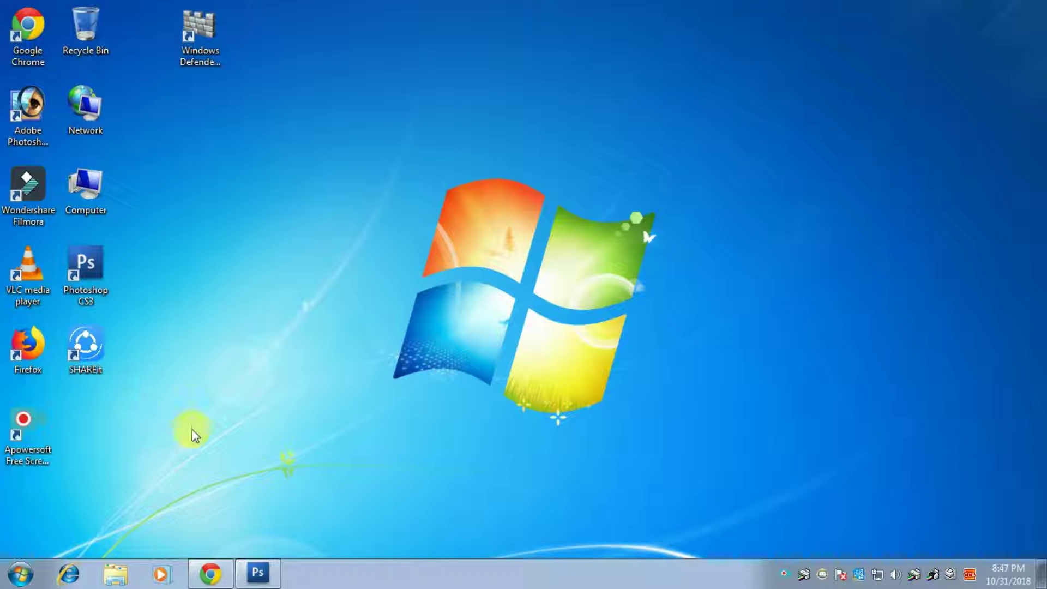
Step: Restore the Photoshop CS3 window showing the freckled portrait from the taskbar
left_click(264, 582)
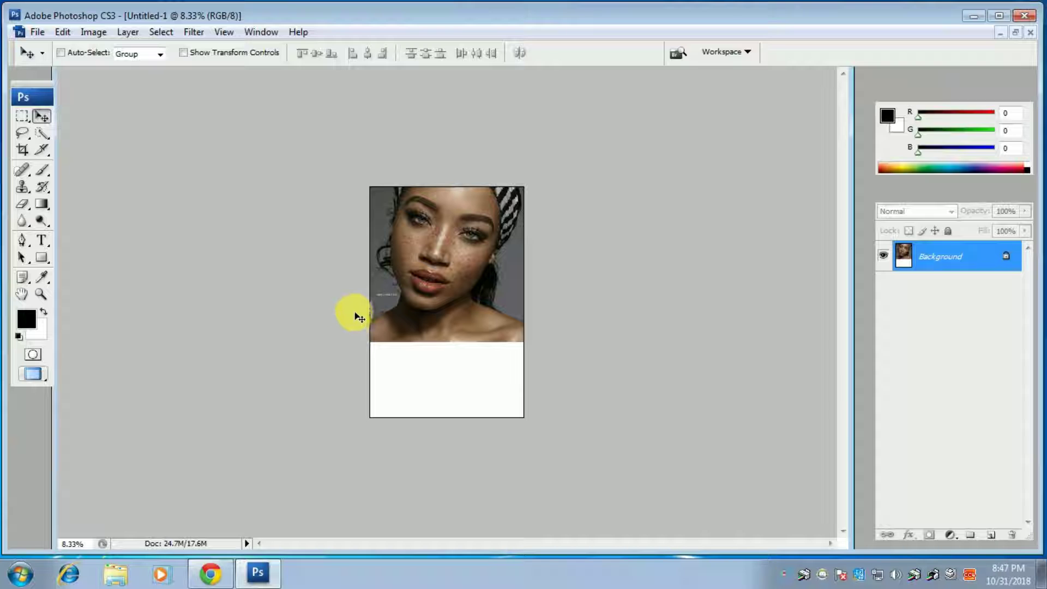
Step: Zoom in on the face and brighten the portrait with an upward-bowed RGB Curves adjustment
key("ctrl+plus")
key("ctrl+plus")
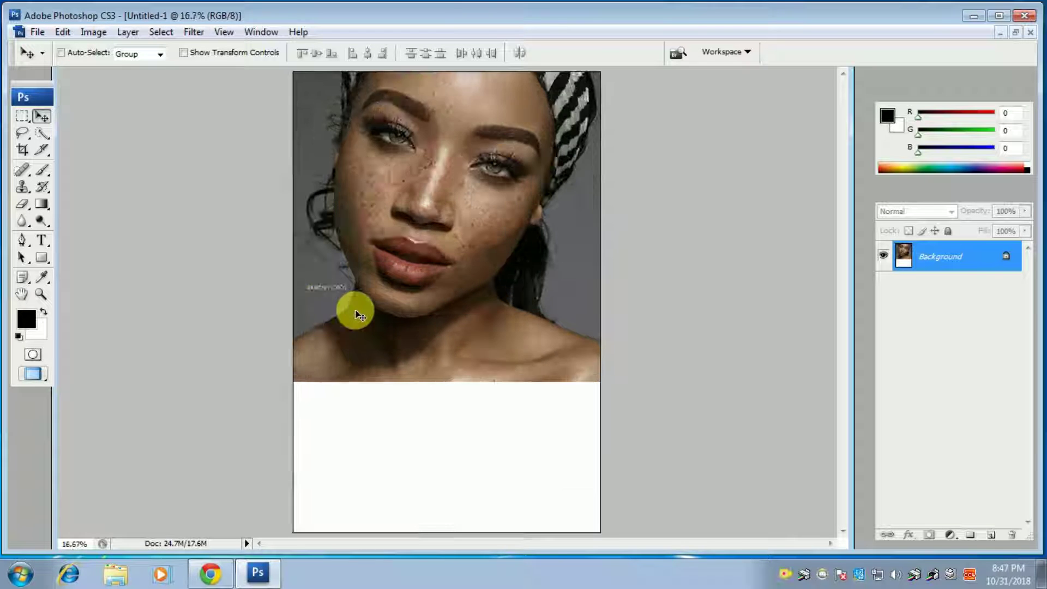
key("ctrl+plus")
key("ctrl+plus")
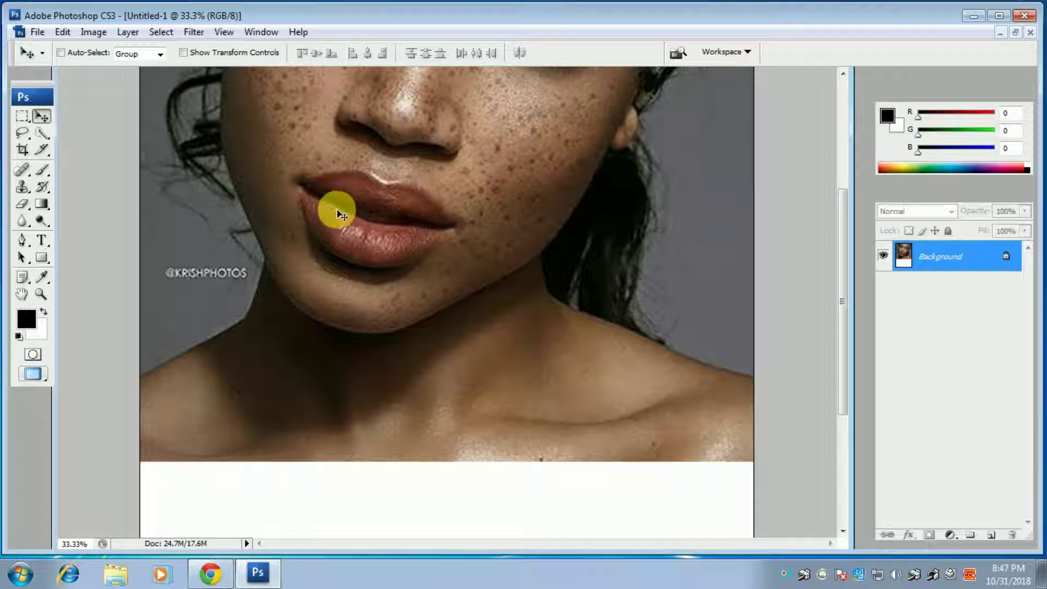
left_click_drag(322, 121, 324, 352)
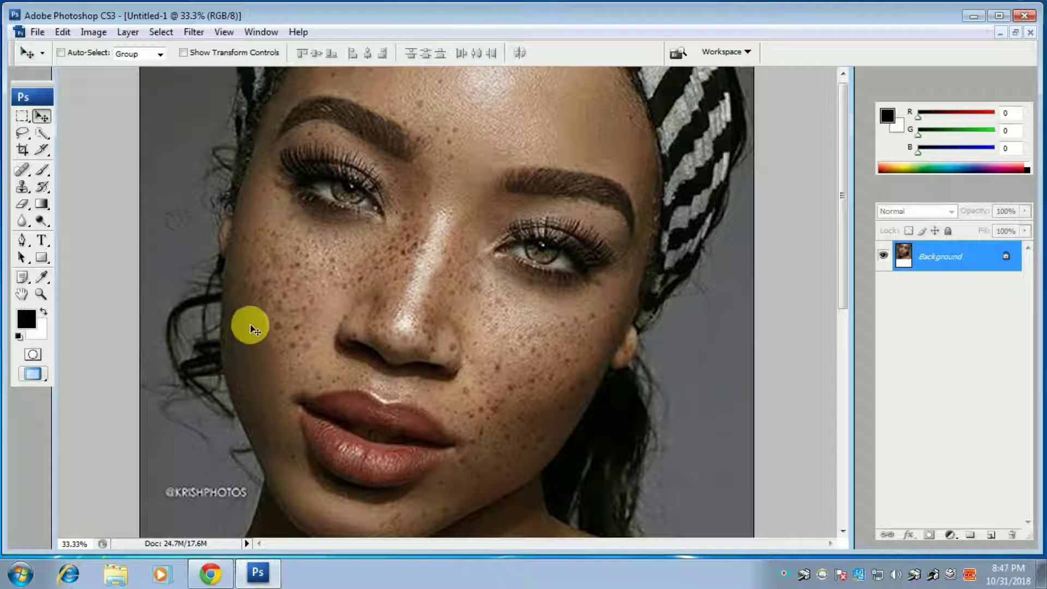
key("ctrl+m")
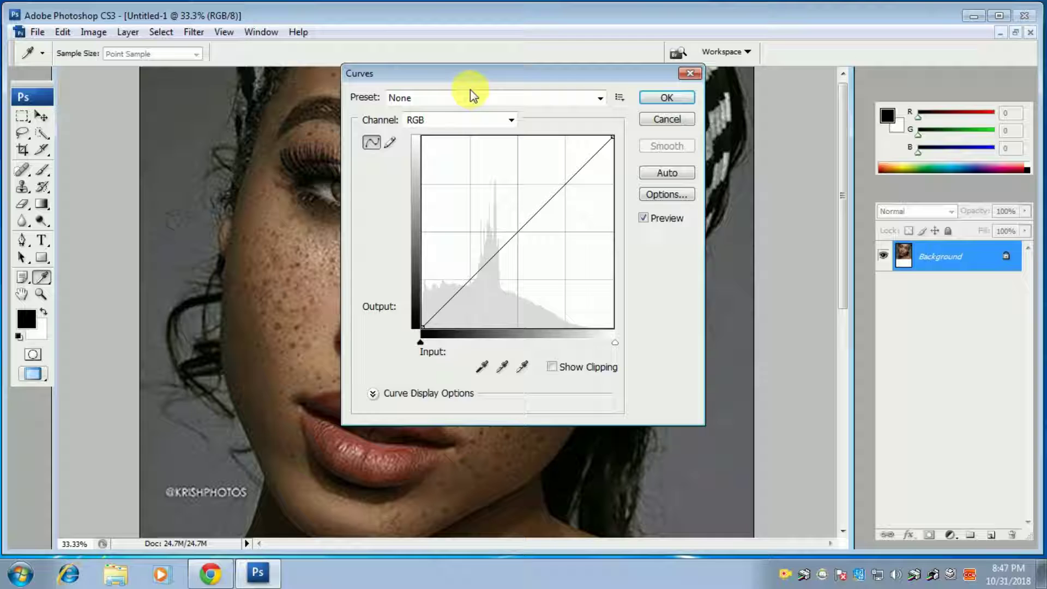
left_click_drag(463, 73, 672, 194)
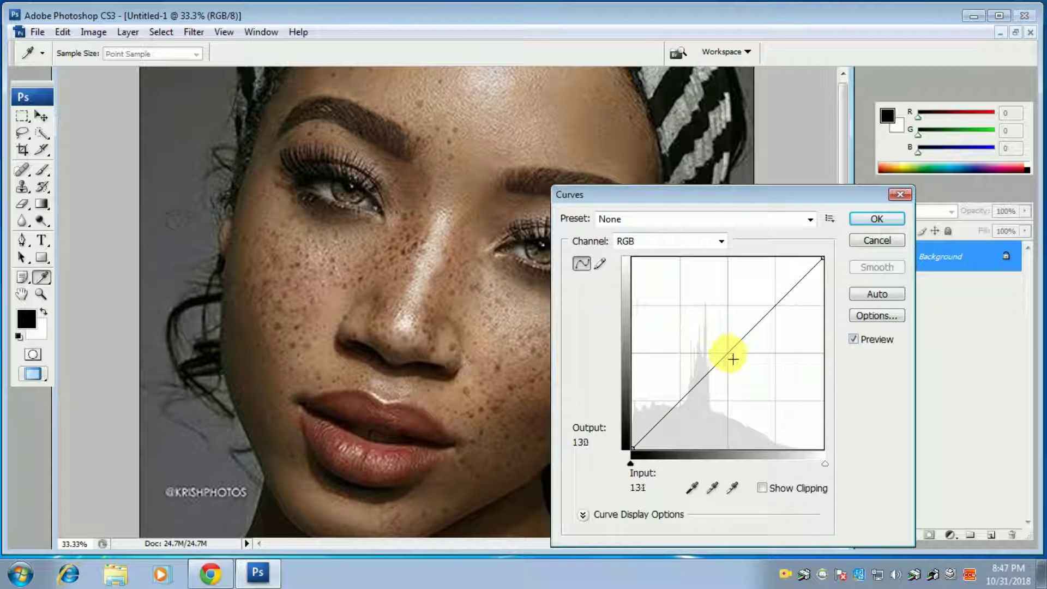
left_click_drag(724, 359, 718, 354)
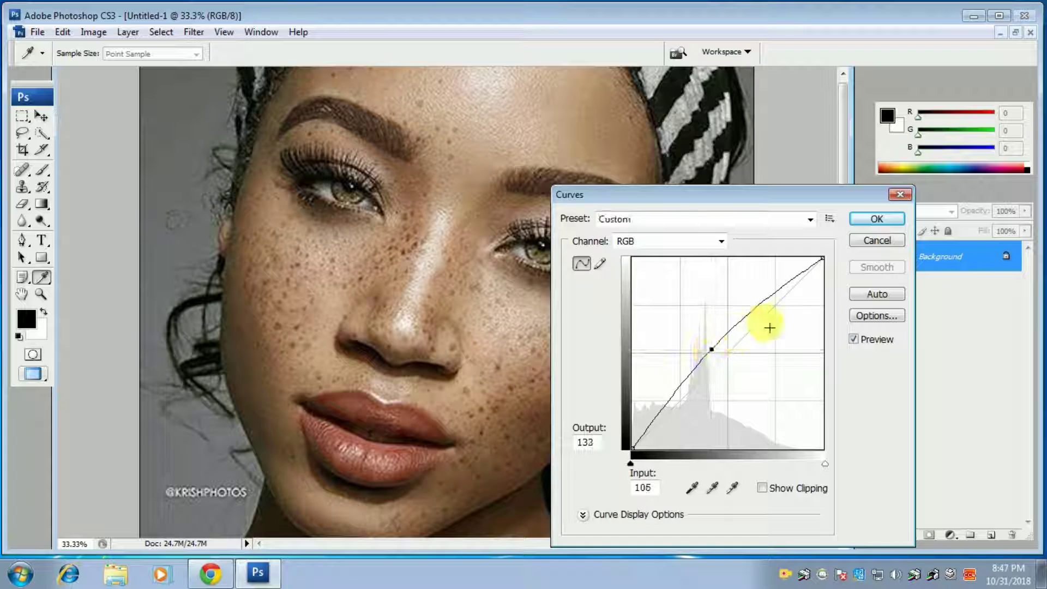
left_click(878, 218)
key("v")
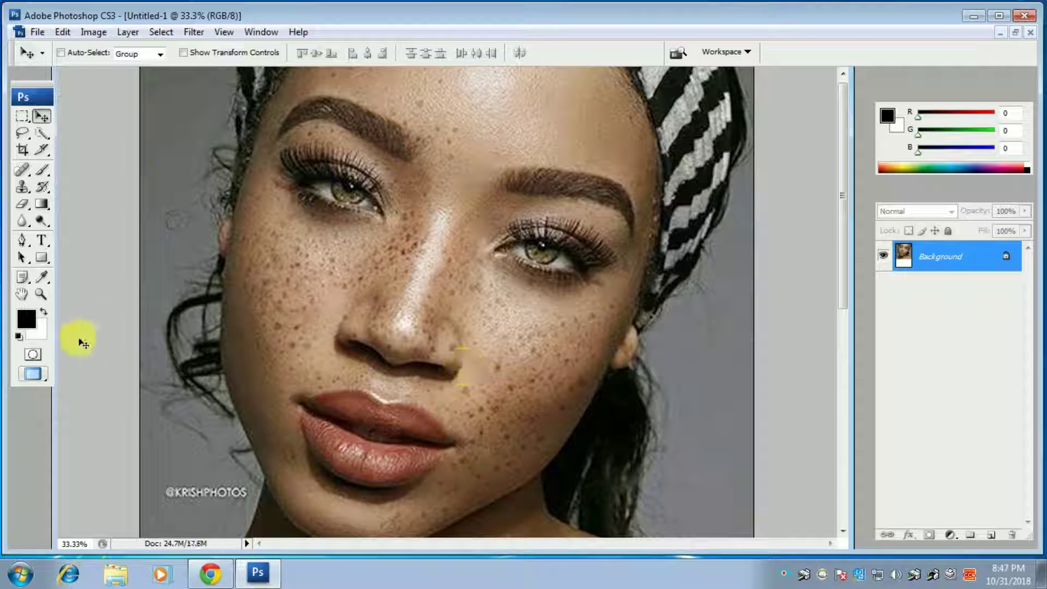
Step: Select the Healing Brush Tool and enlarge it to 50 pixels
left_click(21, 174)
left_click(69, 182)
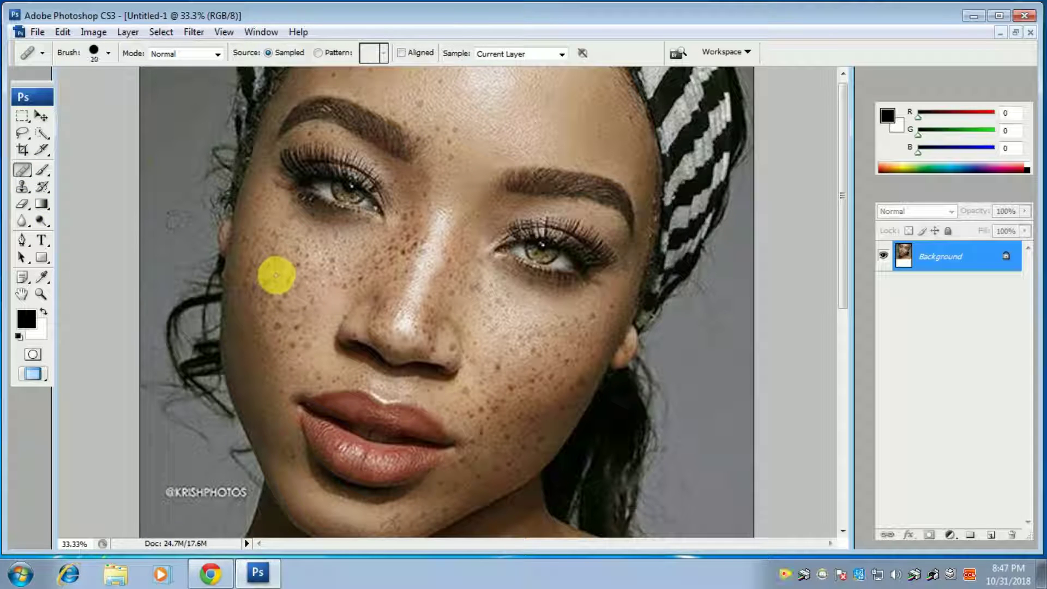
key("bracketright")
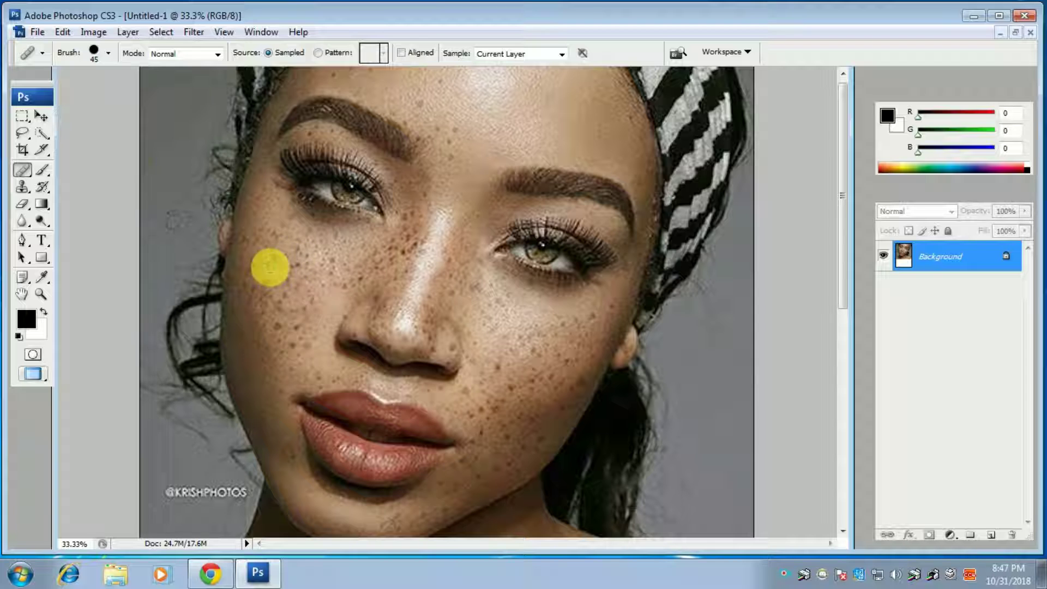
key("bracketright")
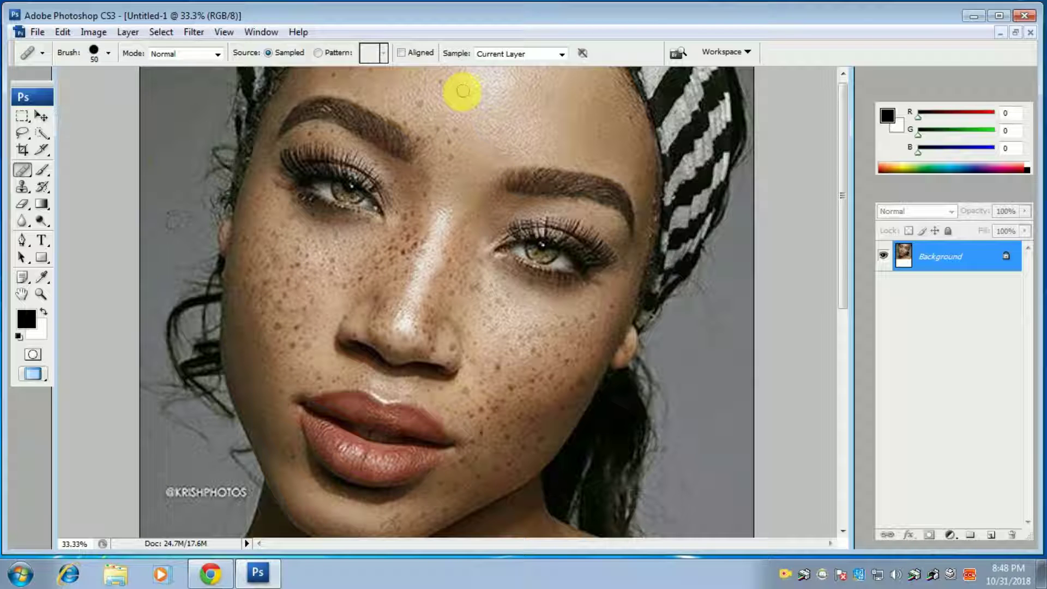
Step: Try healing the forehead freckles and dismiss the missing-source warning
left_click_drag(479, 106, 479, 112)
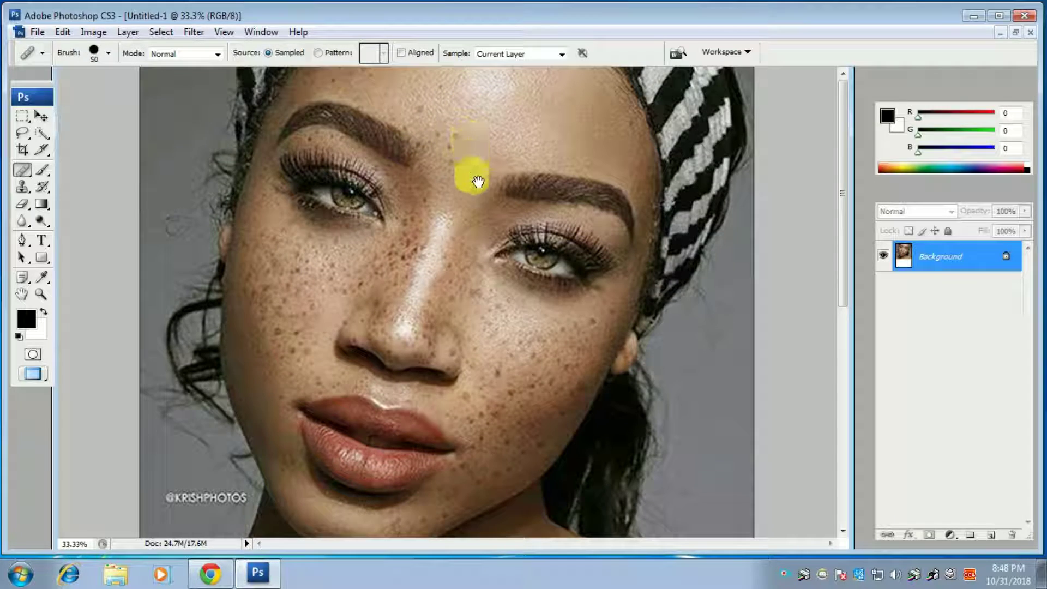
left_click(478, 111)
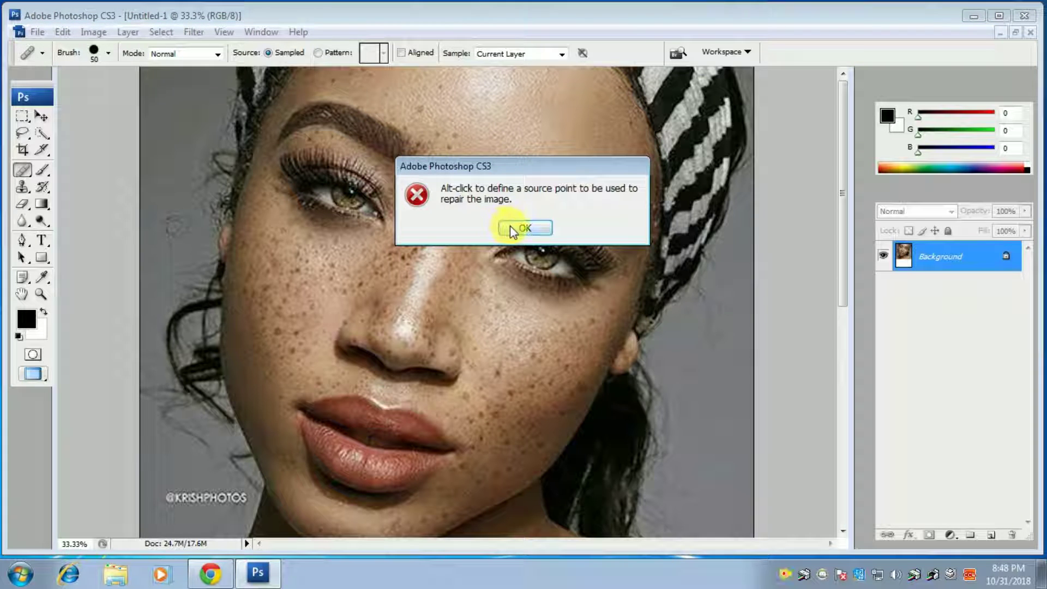
left_click(512, 229)
mouse_move(471, 126)
left_mouse_down()
mouse_move(477, 112)
mouse_move(417, 109)
mouse_move(437, 86)
left_mouse_up()
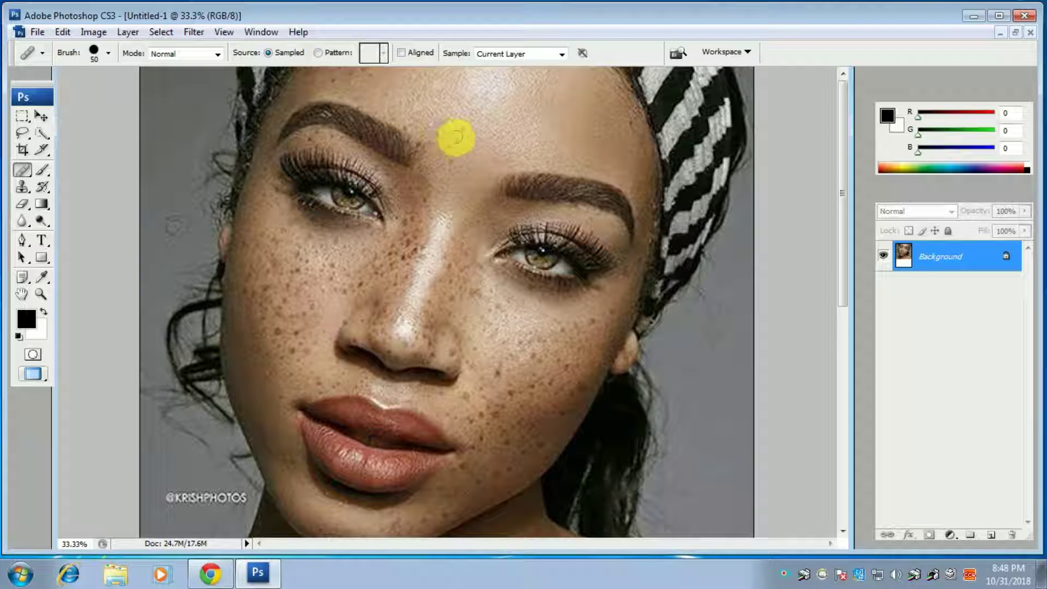
Step: Alt-sample clean skin and heal freckles on the forehead, nose bridge and left cheek
left_click(448, 155)
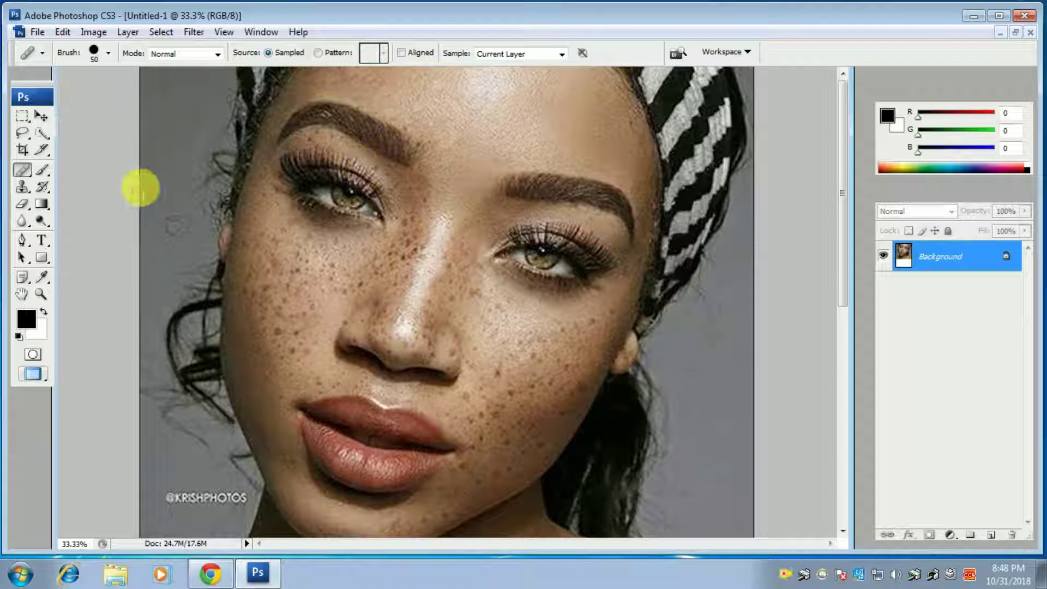
key("alt")
left_click(162, 201, "alt")
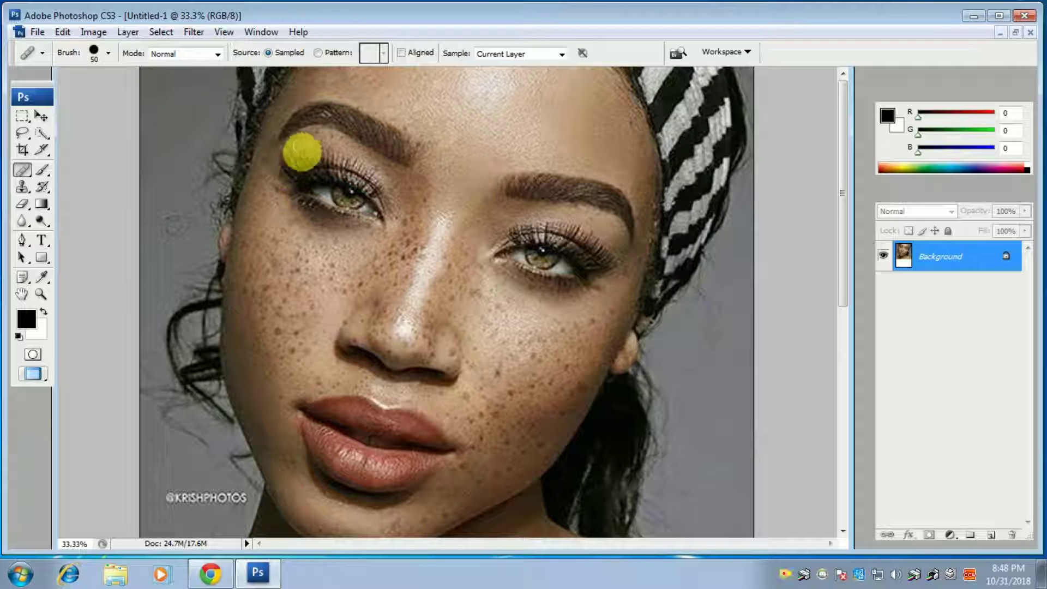
left_click_drag(438, 180, 426, 208)
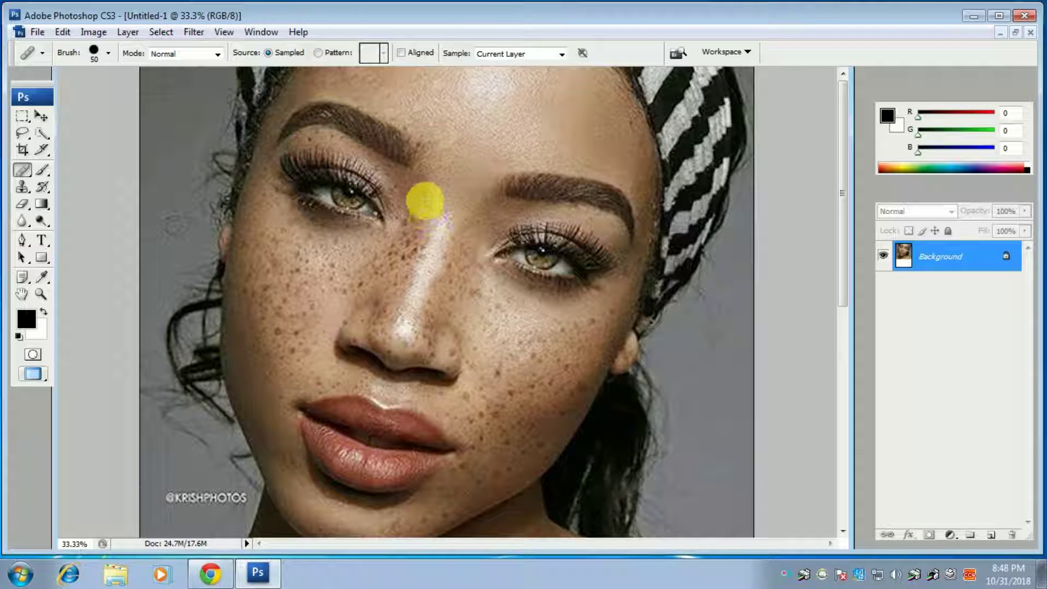
left_click(409, 230)
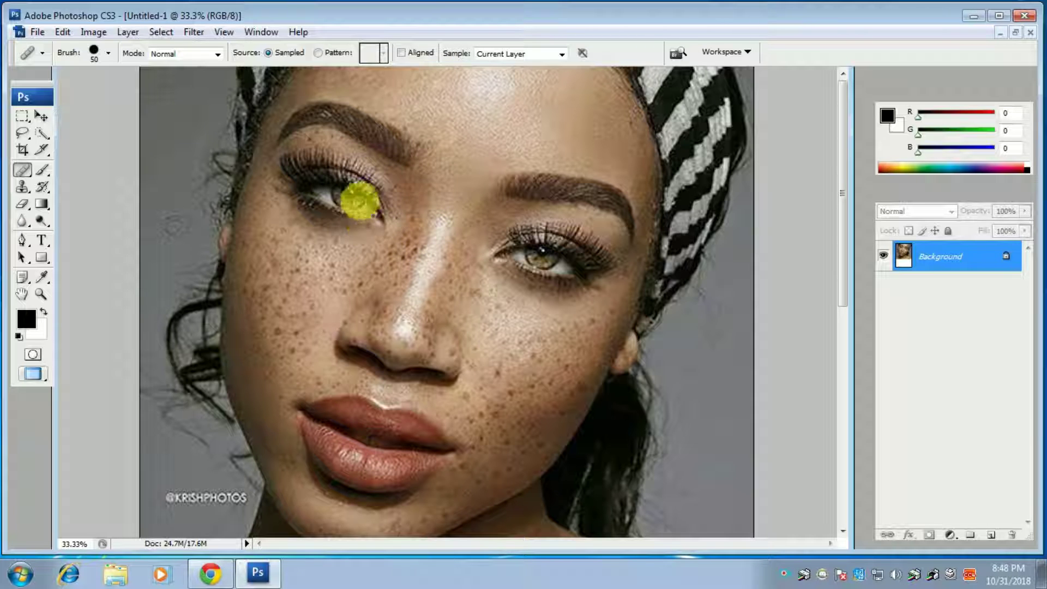
left_click(333, 309)
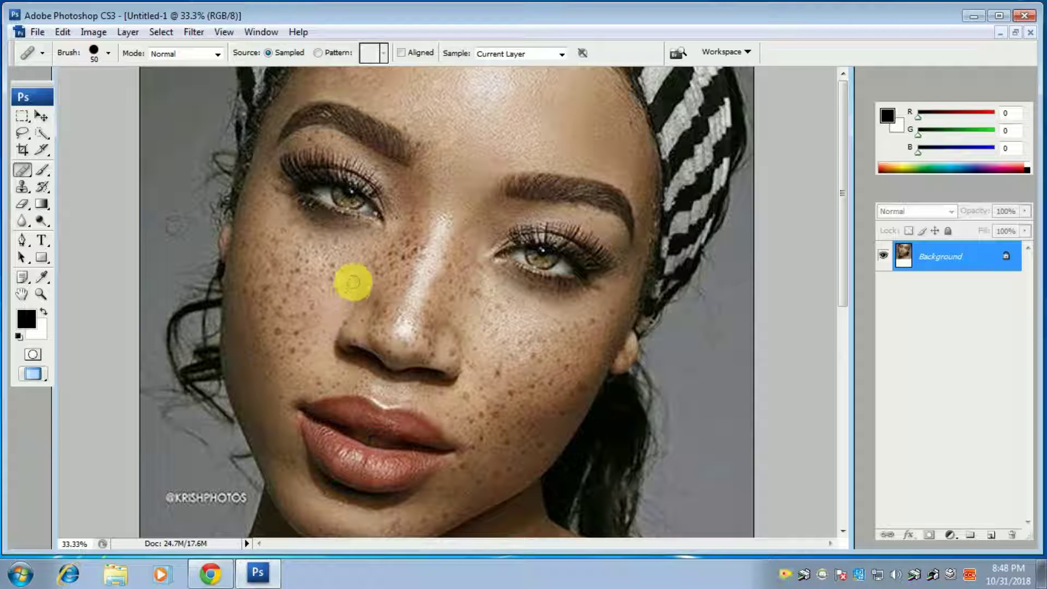
left_click(392, 254)
left_click(402, 241)
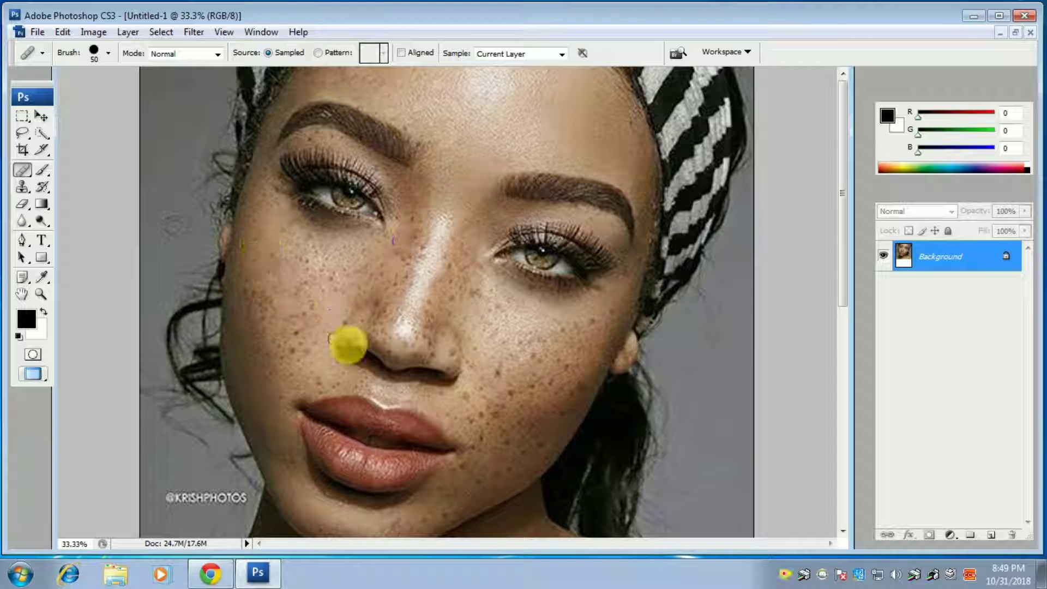
Step: Heal freckles across the right cheek, nose bridge, nose tip and side of the nose
left_click(493, 369)
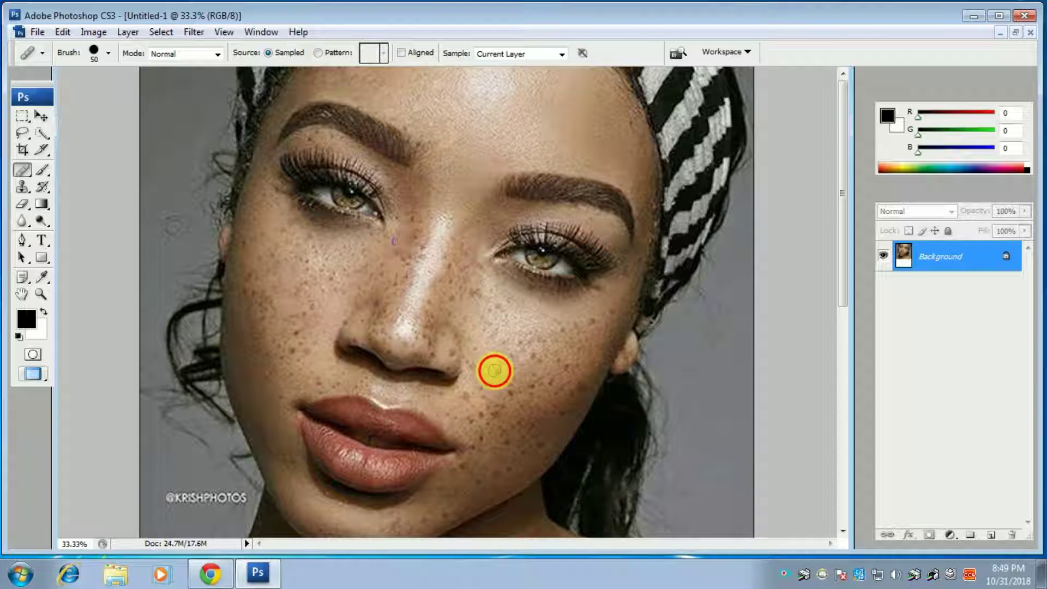
left_click(534, 363)
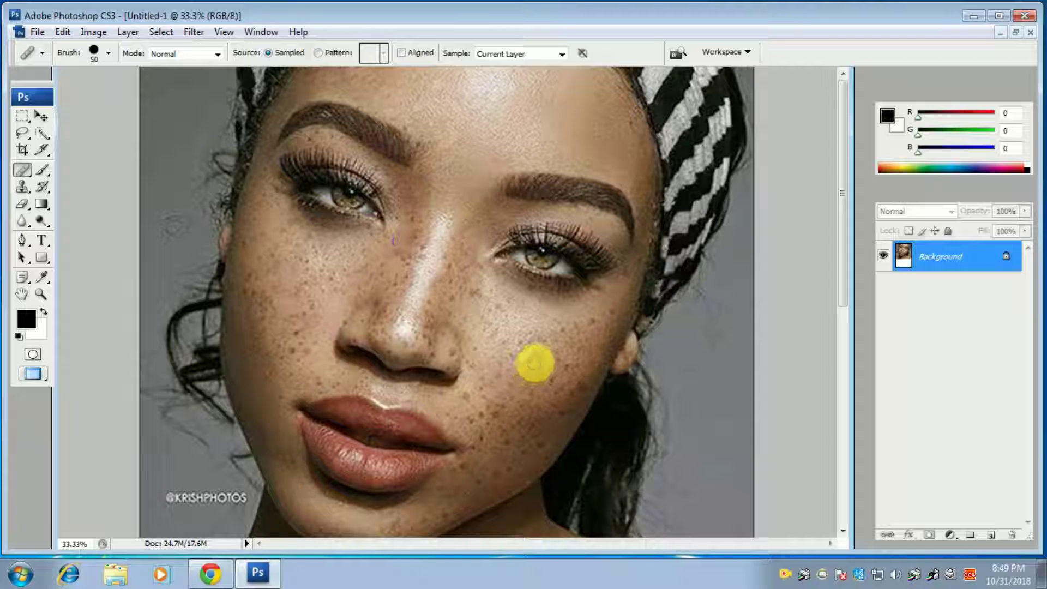
left_click(571, 374)
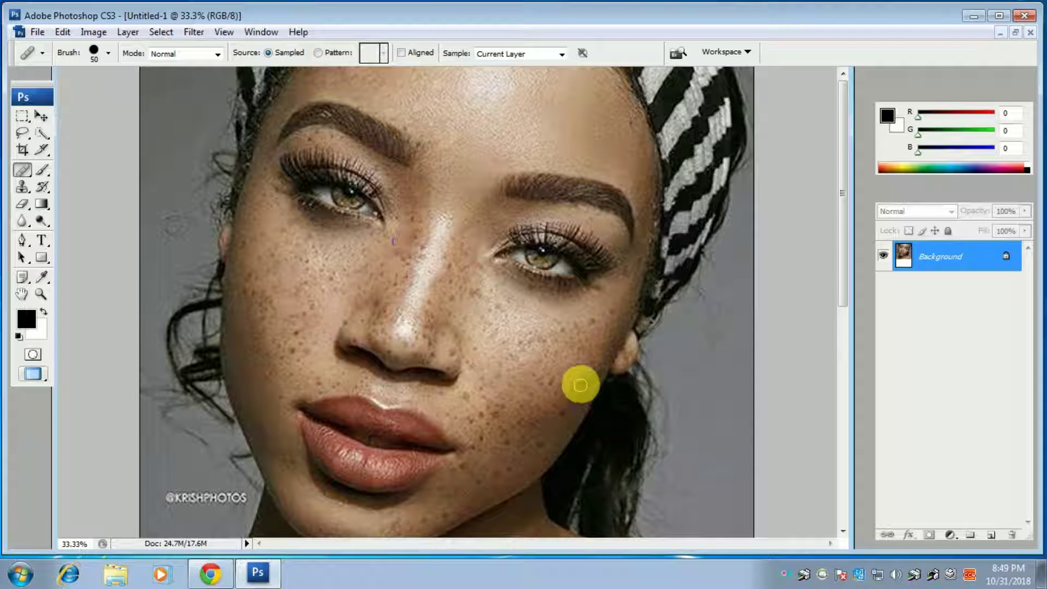
left_click(474, 294)
left_click(426, 266)
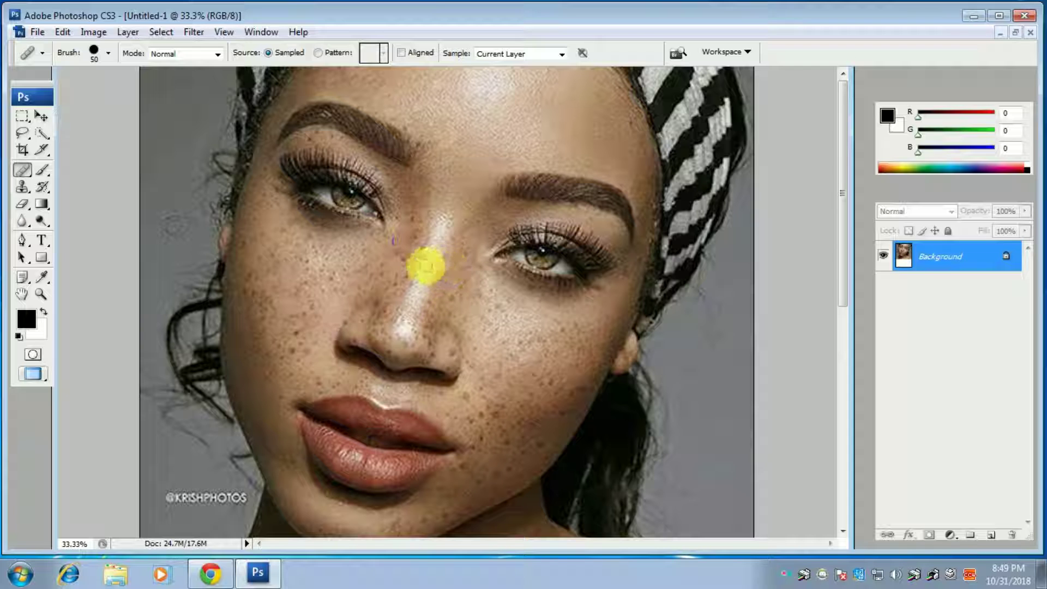
left_click(426, 335)
left_click(406, 318)
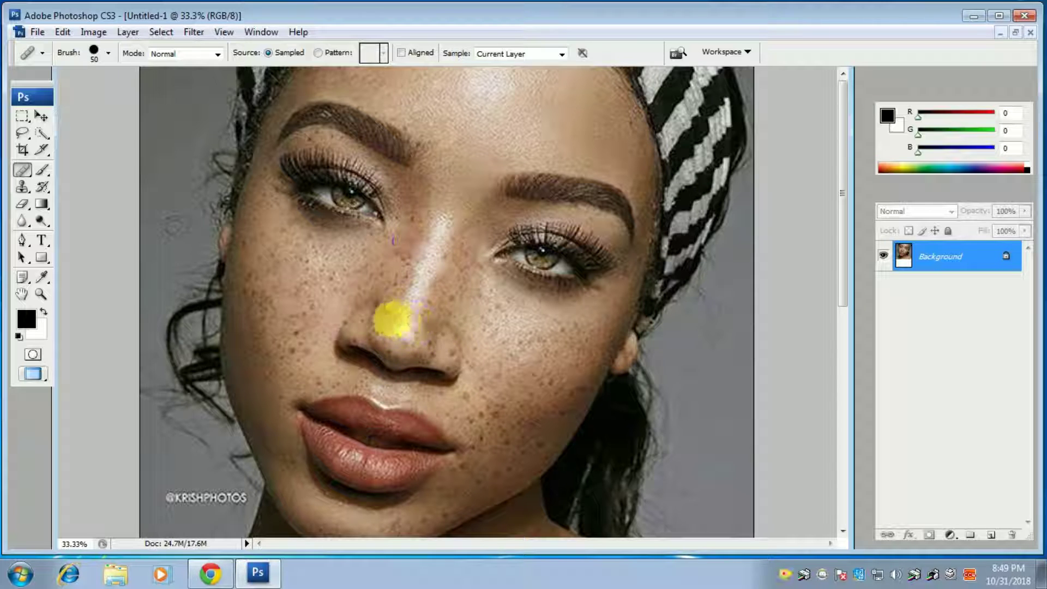
left_click(401, 254)
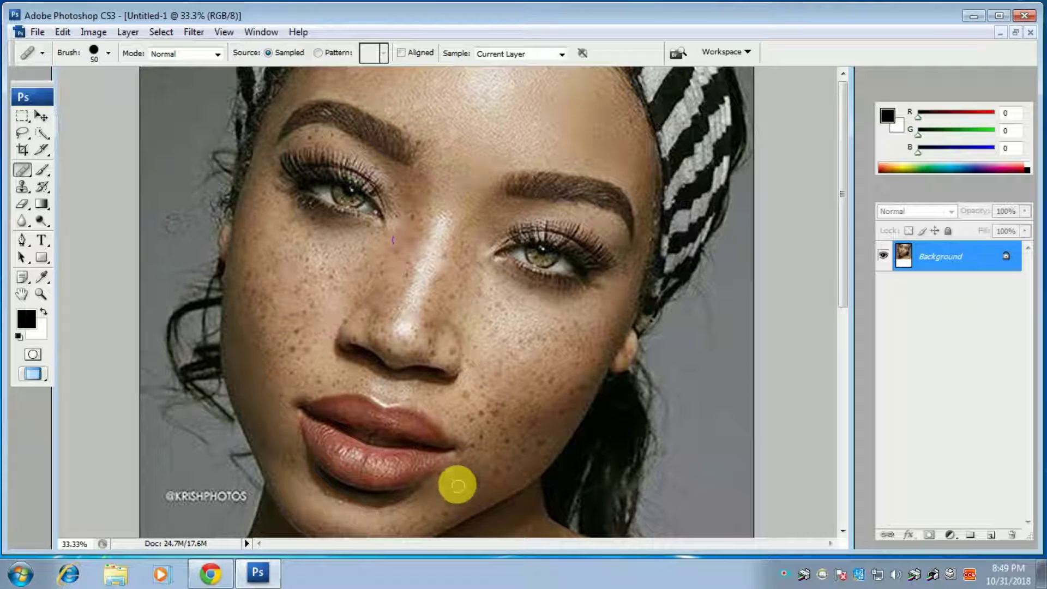
Step: Heal freckles on the cheek beside the lips and across the lower cheek
left_click(466, 465)
left_click_drag(466, 464, 477, 442)
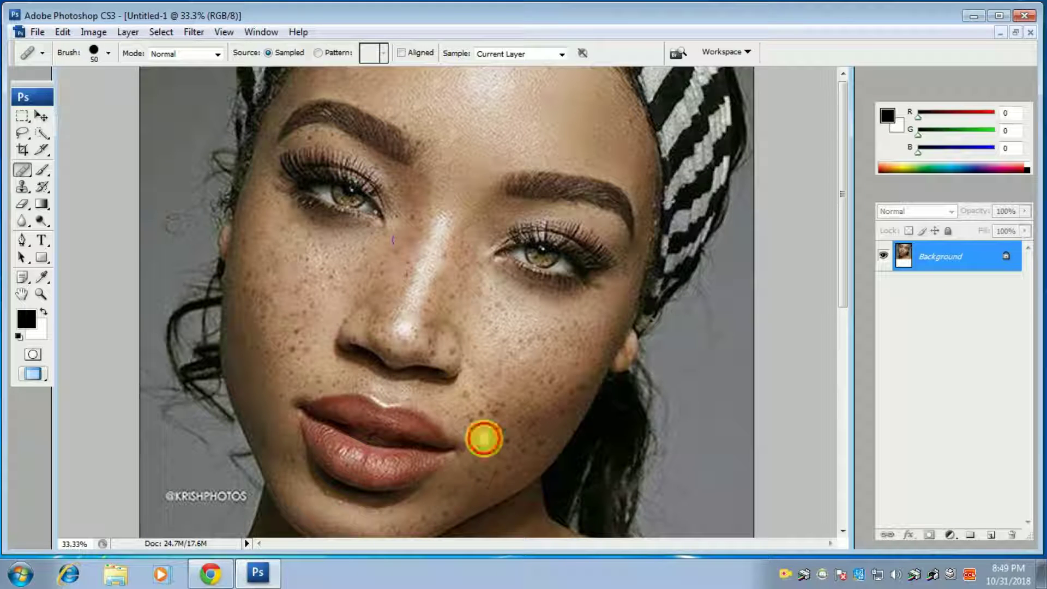
left_click(466, 416)
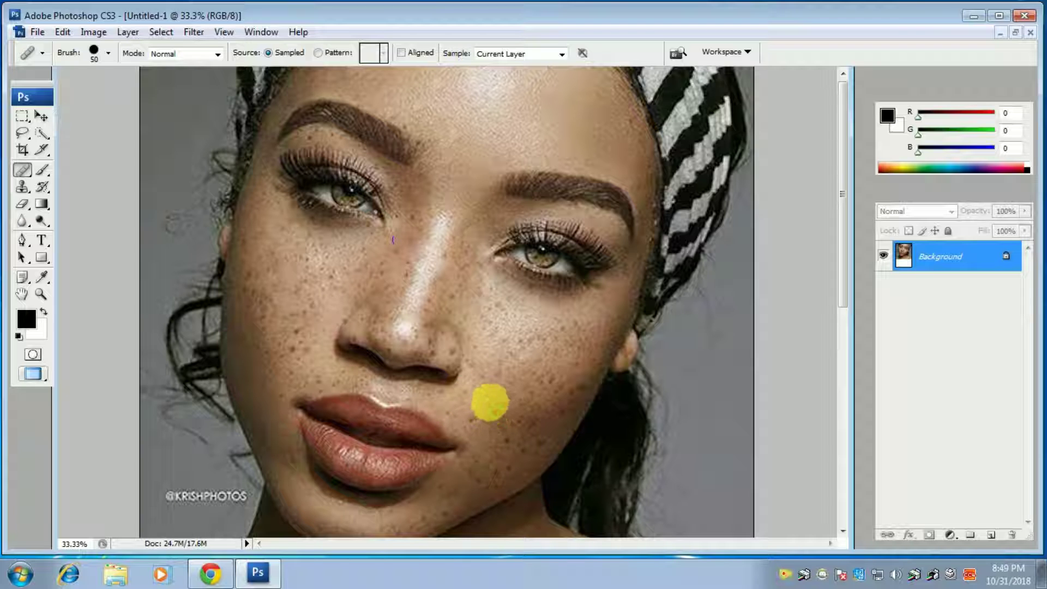
left_click(508, 444)
left_click_drag(508, 445, 529, 444)
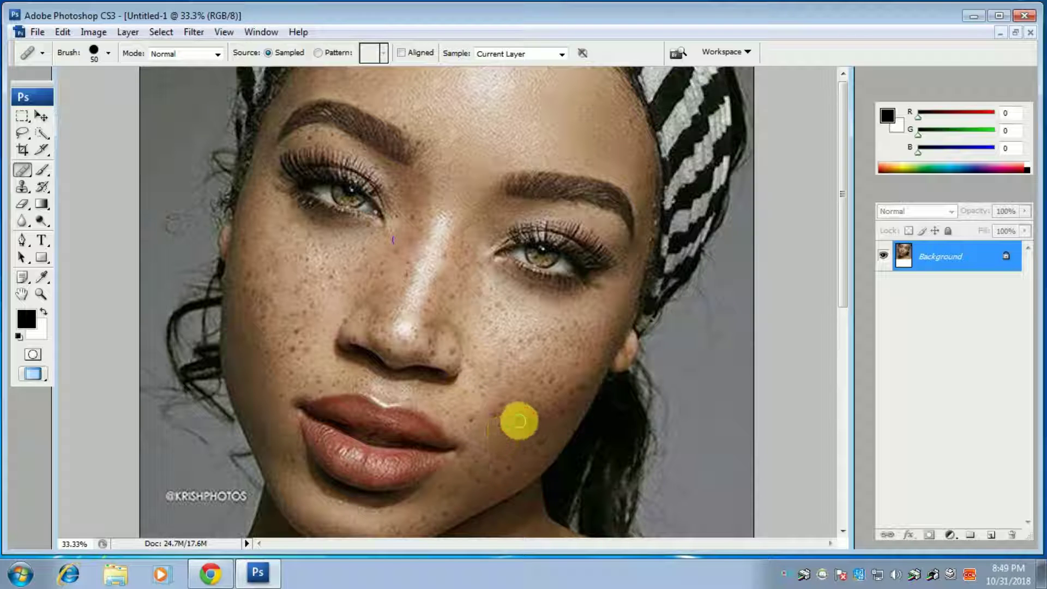
left_click(537, 438)
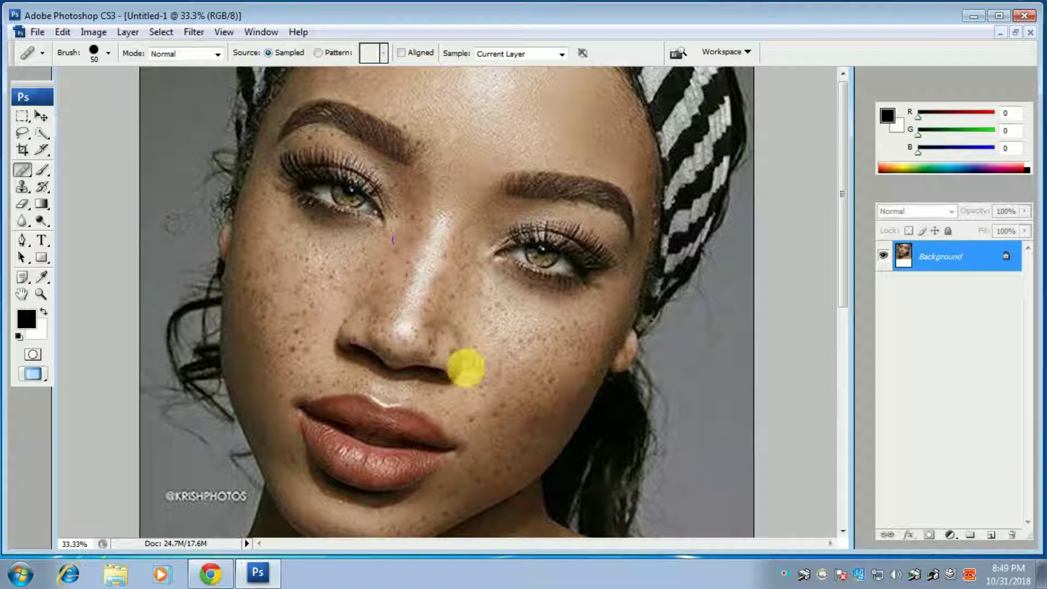
Step: Heal remaining spots on the nose, left cheek and chin
mouse_move(480, 402)
left_mouse_down()
mouse_move(429, 192)
mouse_move(434, 316)
left_mouse_up()
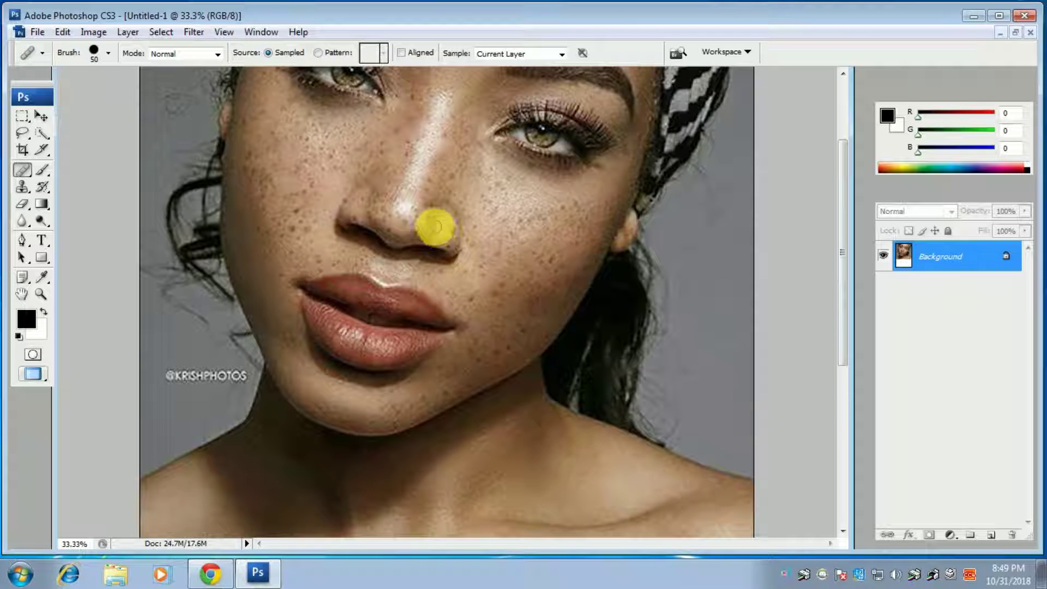
left_click(451, 227)
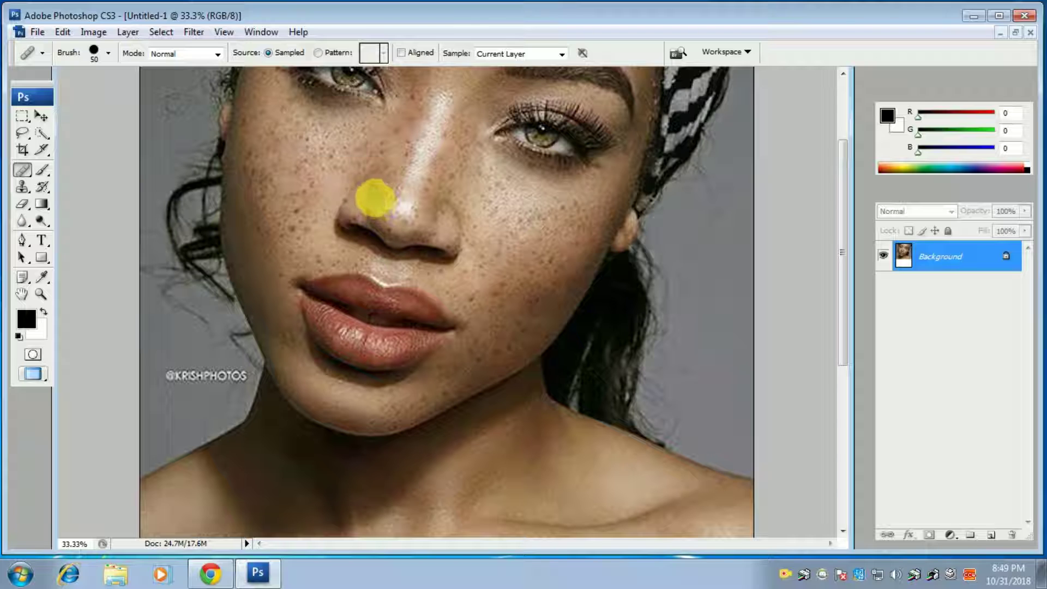
left_click(293, 230)
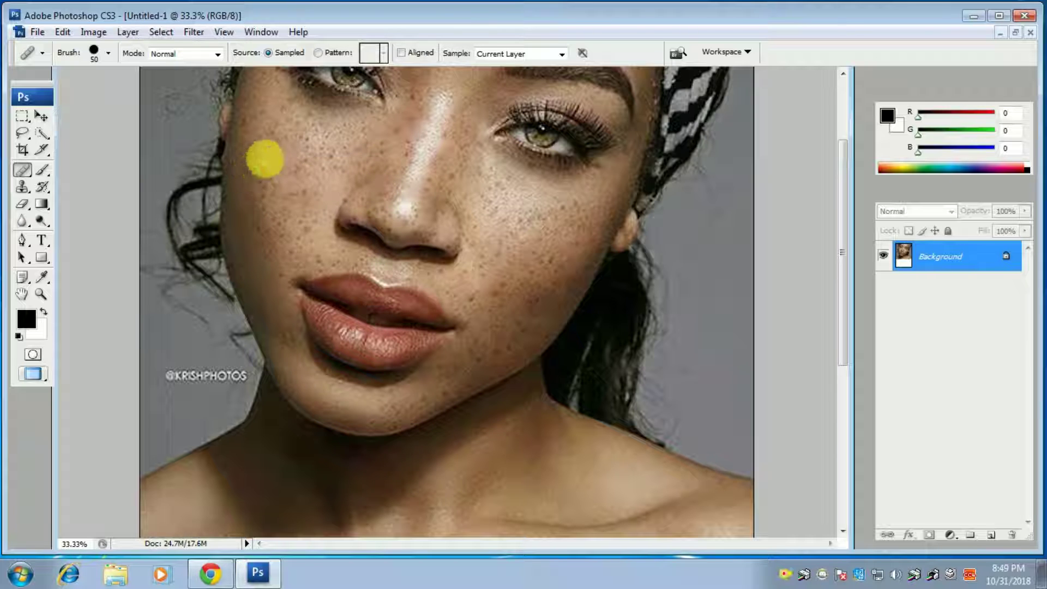
left_click(426, 398)
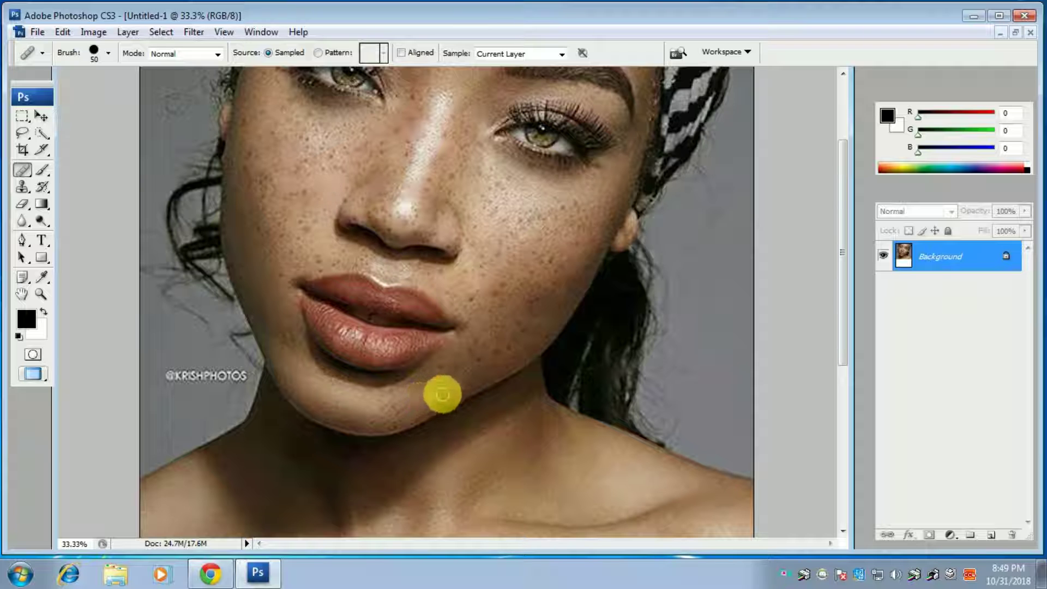
scroll(310, 164, "up", 4)
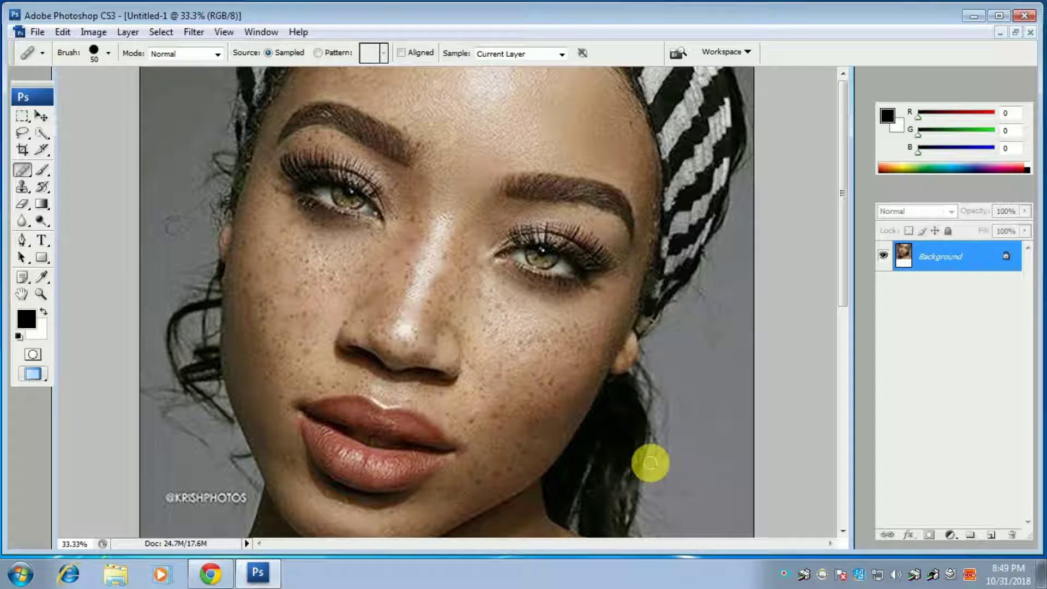
Step: Duplicate the portrait to Layer 1, apply a heavy Gaussian Blur, and add a layer mask
key("ctrl+j")
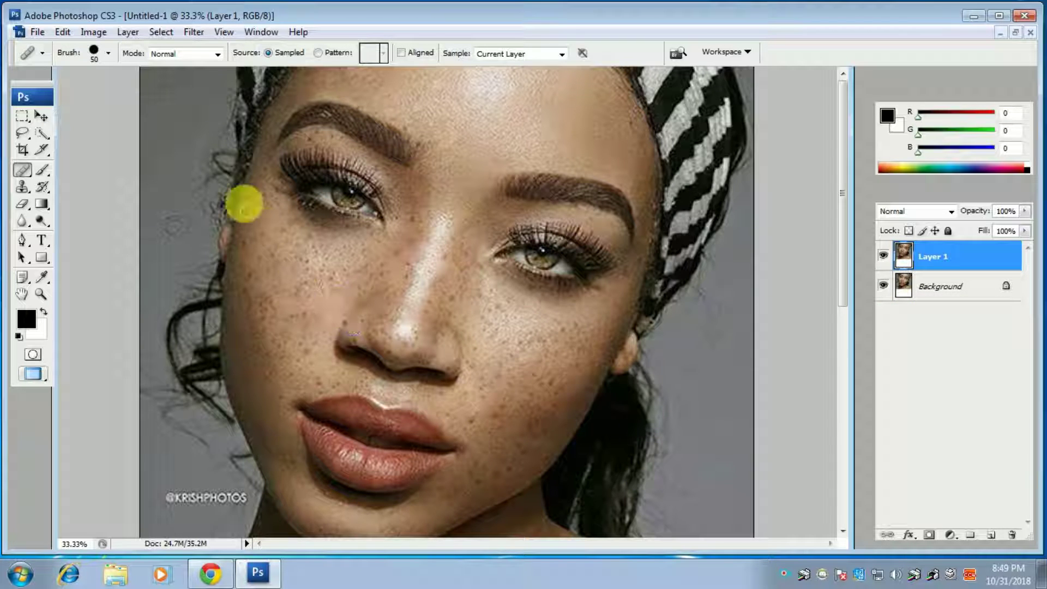
left_click(196, 33)
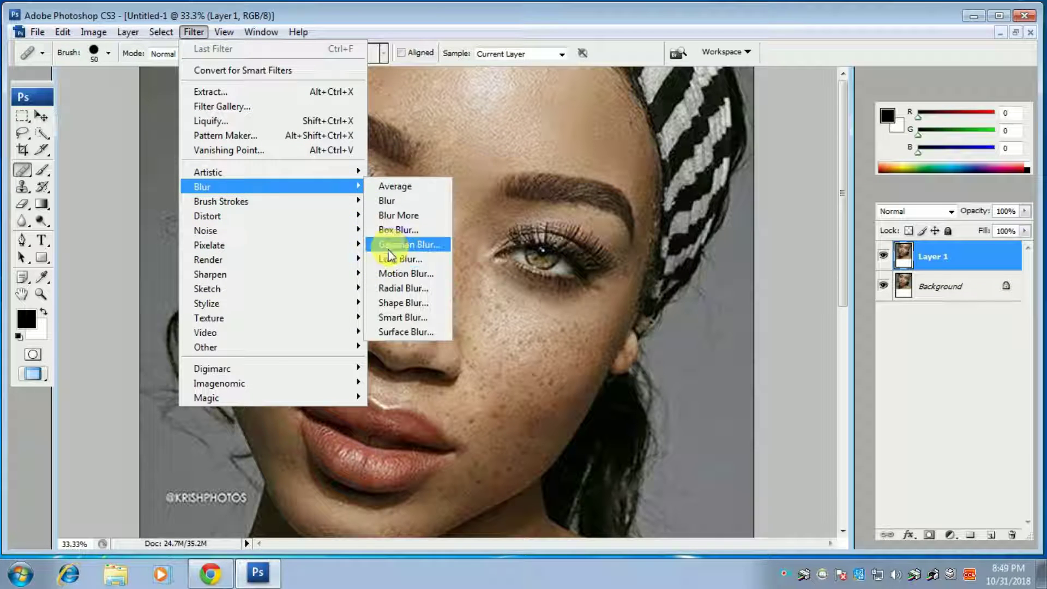
mouse_move(202, 186)
left_click(389, 243)
left_click(493, 340)
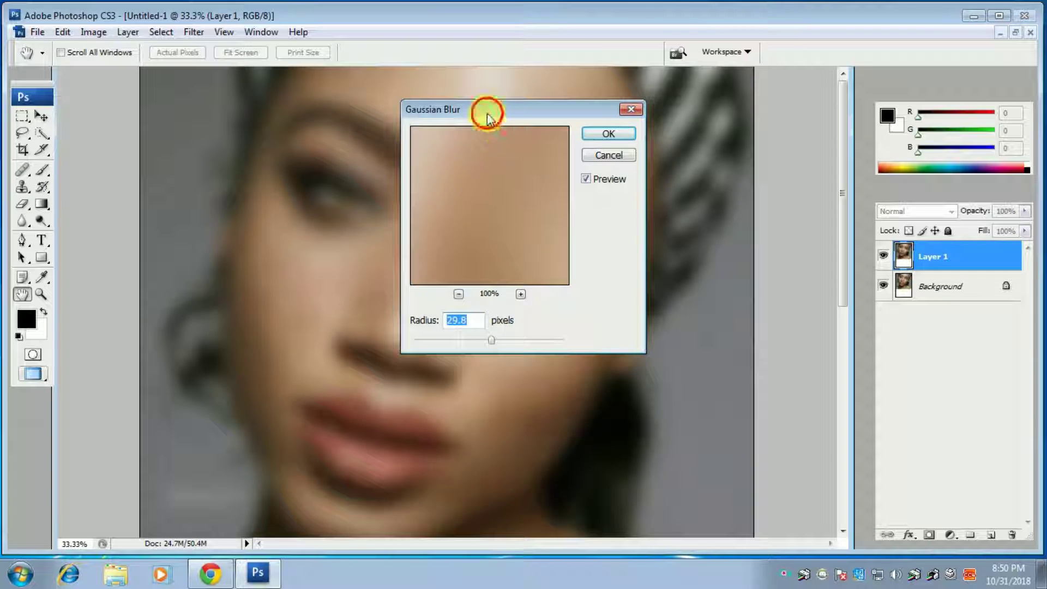
left_click_drag(487, 115, 590, 151)
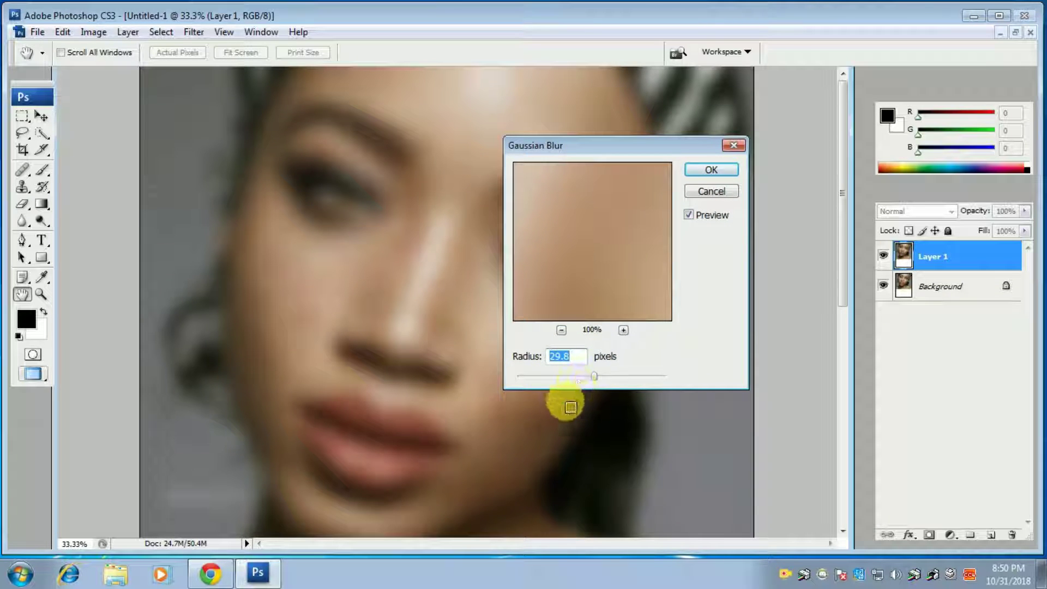
left_click(574, 377)
left_click_drag(591, 380, 599, 376)
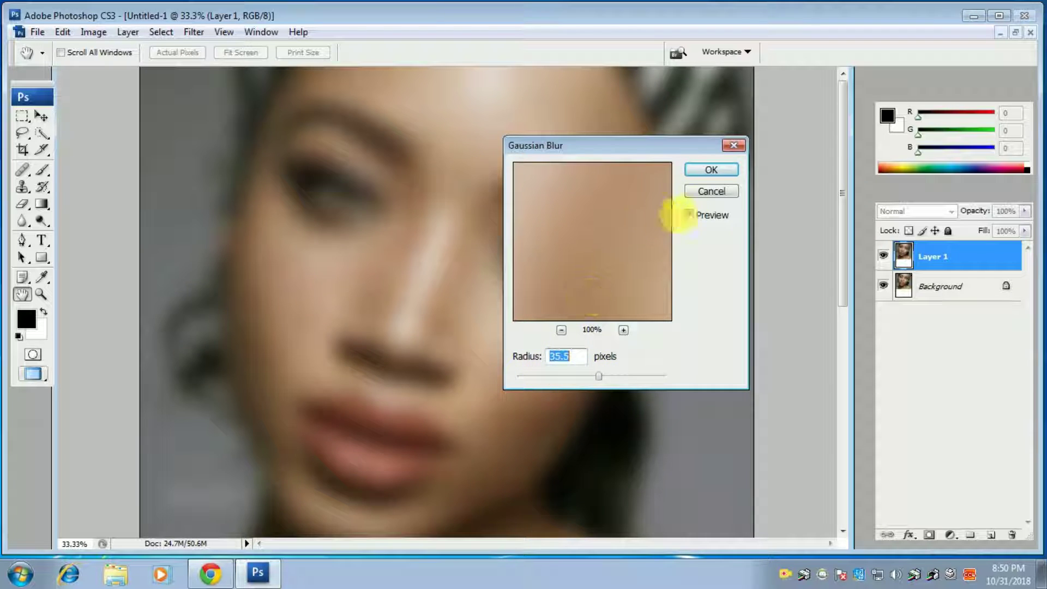
left_click(711, 170)
key("j")
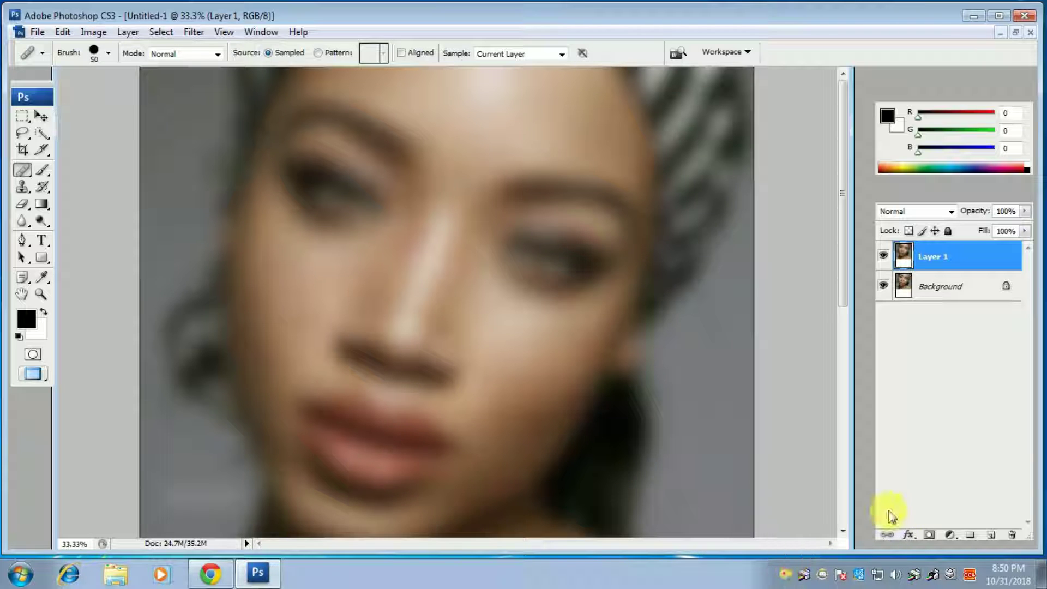
left_click(930, 535)
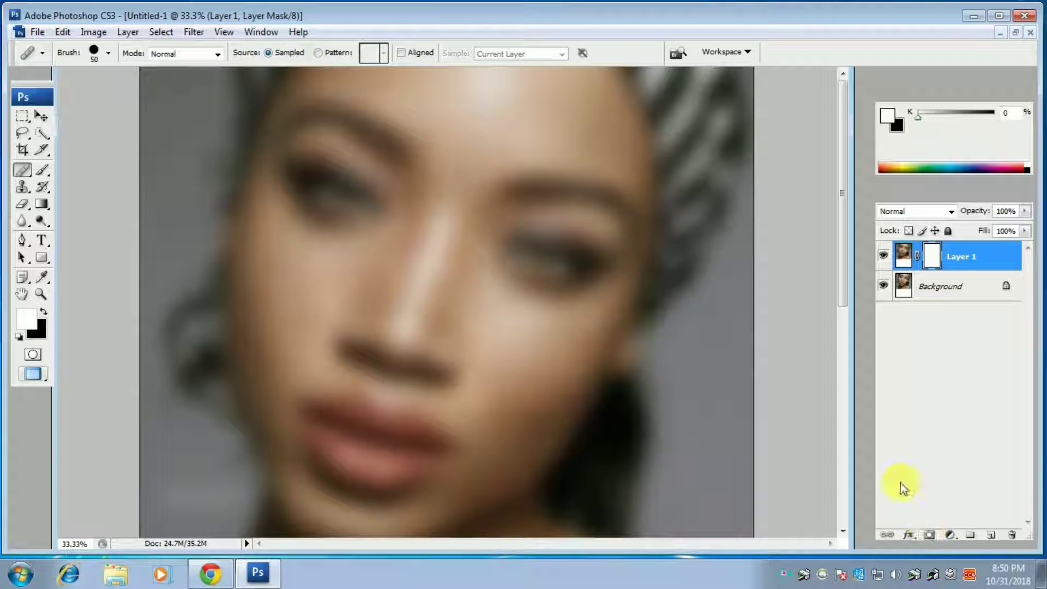
Step: Invert Layer 1's mask to black and set a soft 150 px brush at 40% opacity, 56% flow
key("ctrl+i")
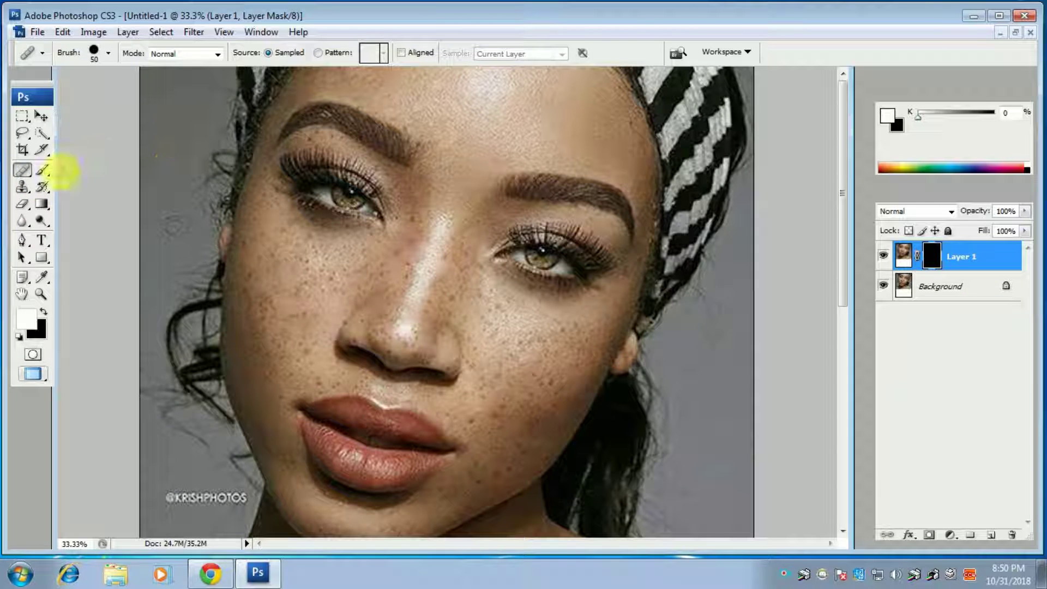
left_click(42, 172)
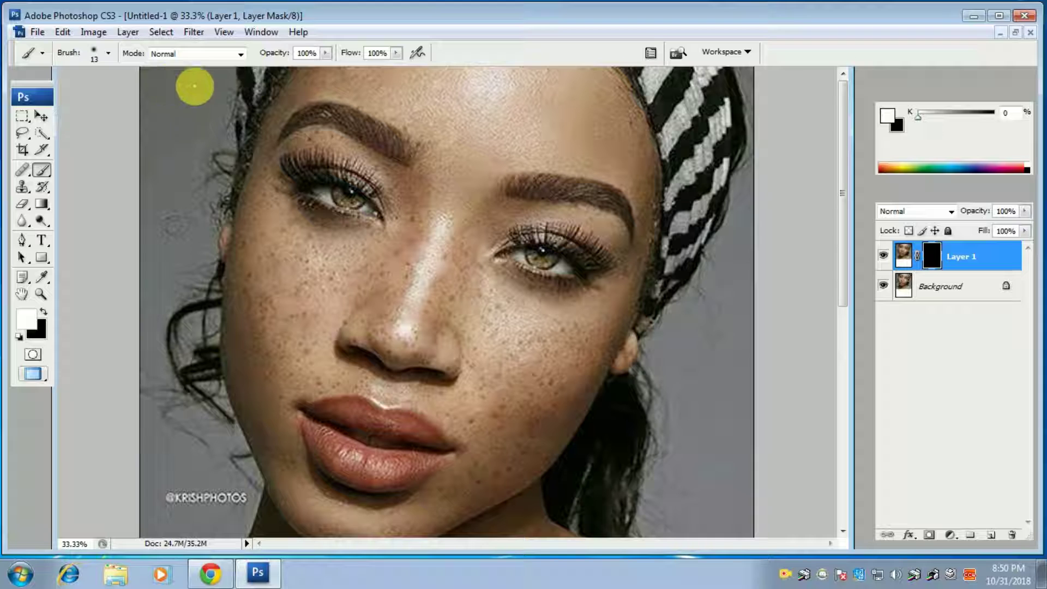
left_click(395, 54)
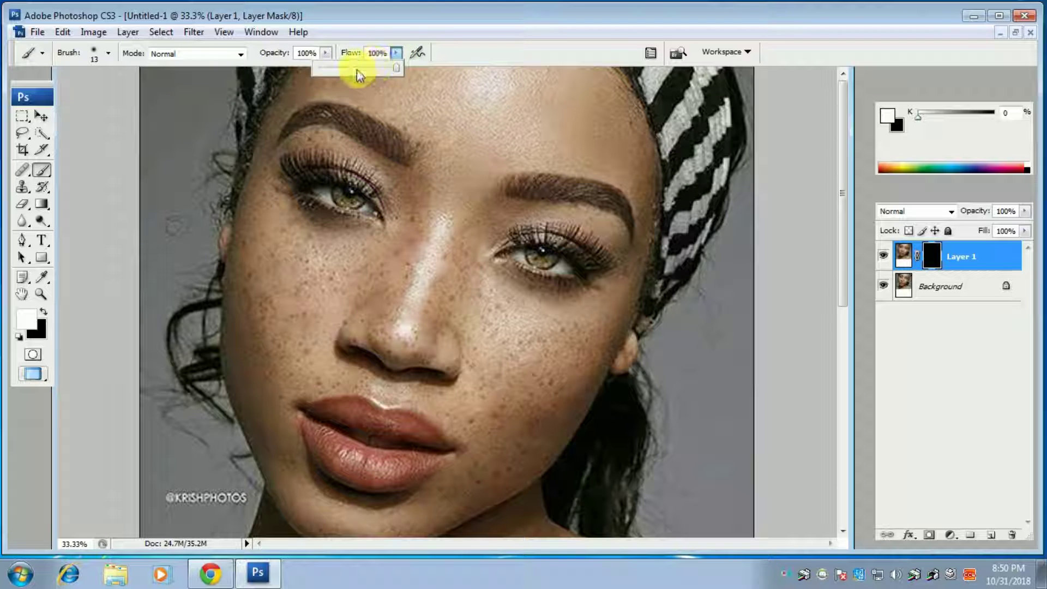
left_click(362, 69)
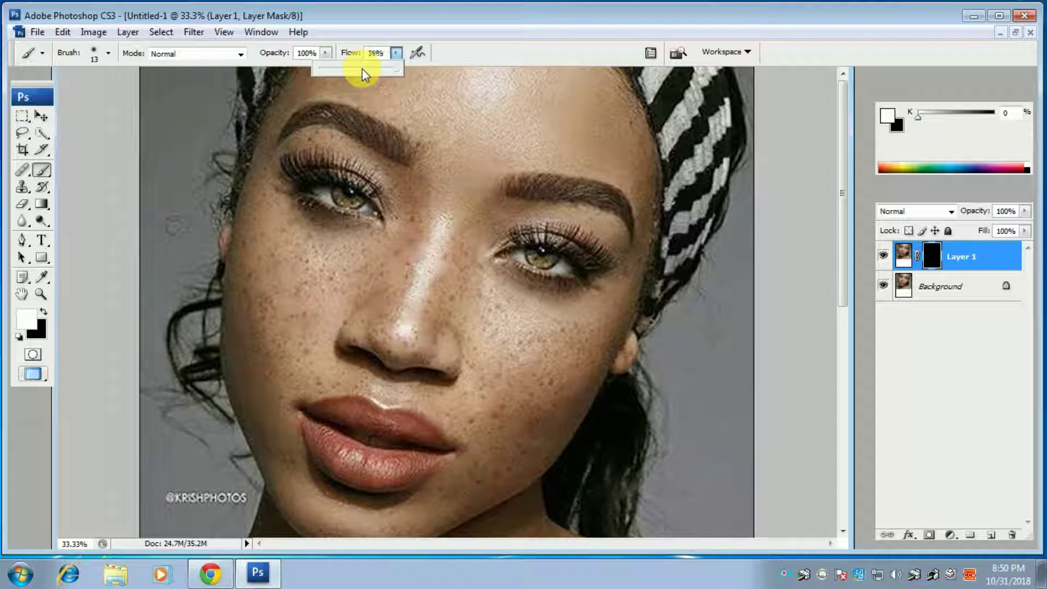
left_click(325, 54)
left_click(280, 67)
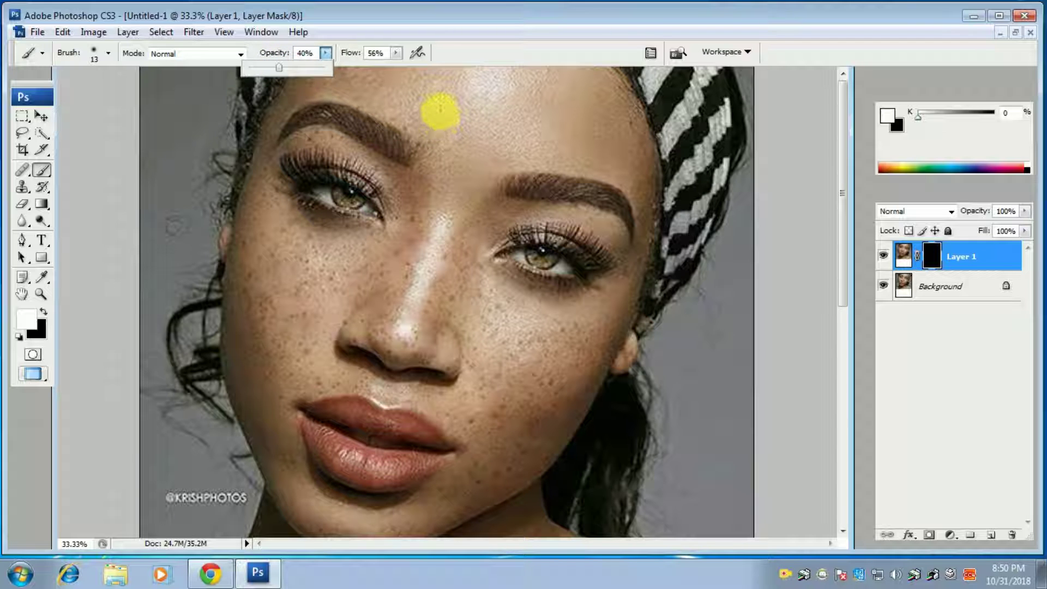
left_click(91, 53)
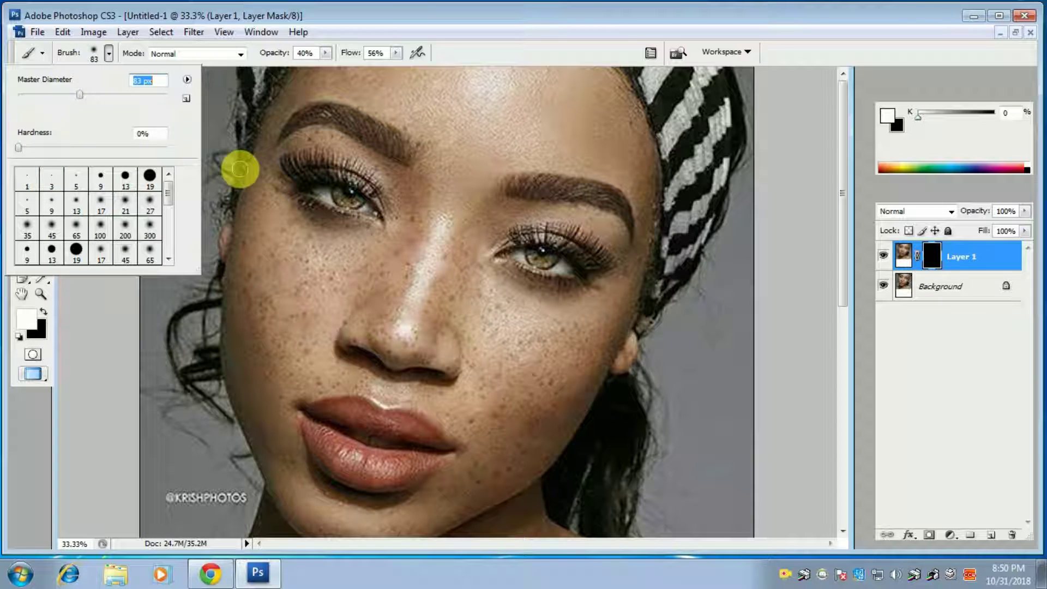
left_click(214, 112)
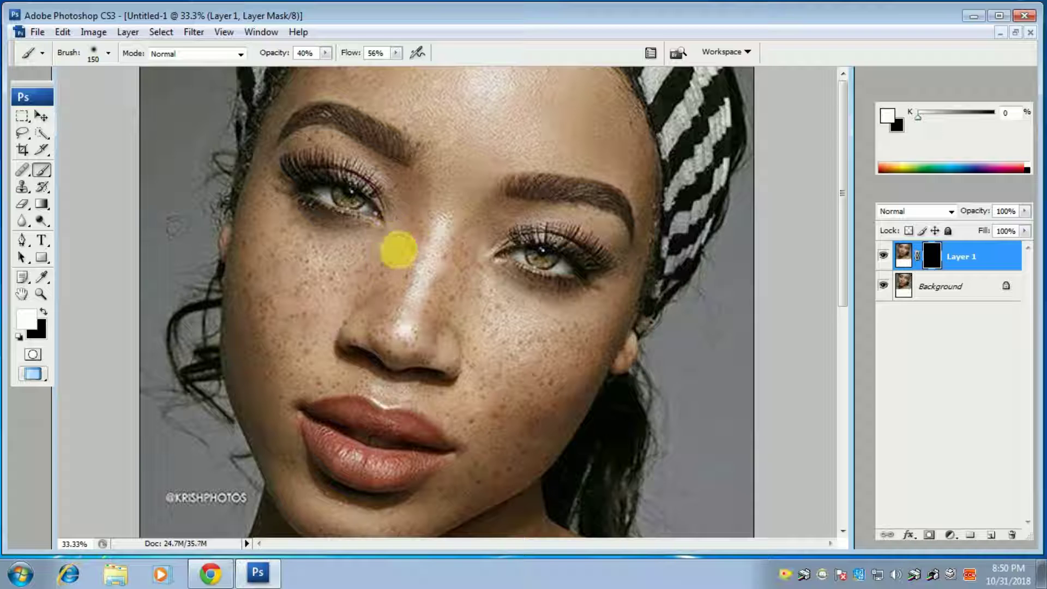
Step: Paint smoothing onto the left cheek and under the left eye, raising opacity to 67%
mouse_move(367, 267)
left_mouse_down()
mouse_move(318, 234)
mouse_move(333, 247)
left_mouse_up()
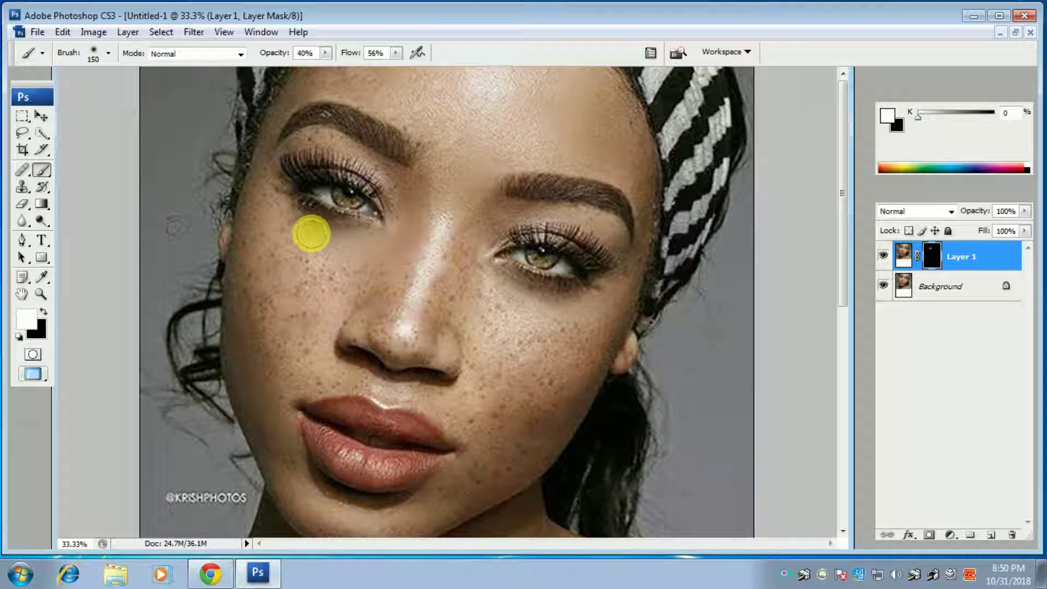
mouse_move(291, 233)
left_mouse_down()
mouse_move(271, 206)
mouse_move(283, 220)
left_mouse_up()
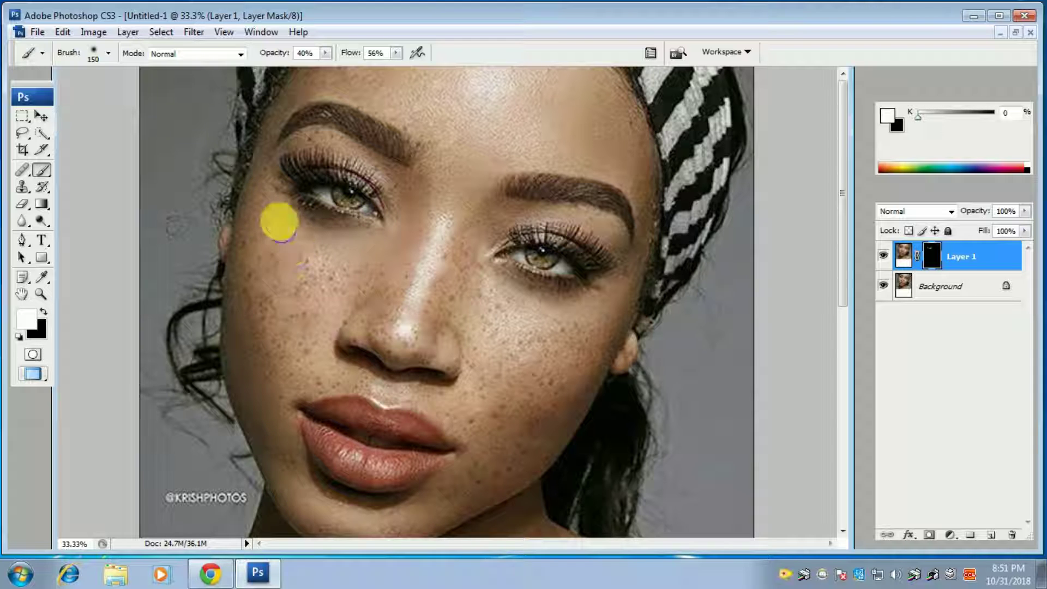
left_click(349, 68)
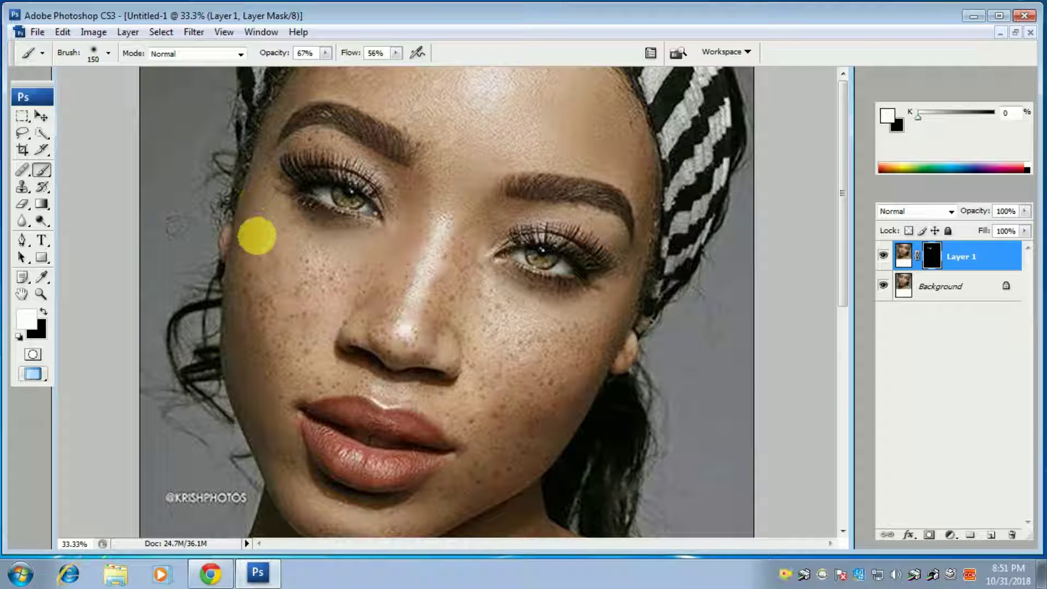
mouse_move(261, 225)
left_mouse_down()
mouse_move(241, 253)
mouse_move(313, 276)
mouse_move(353, 267)
mouse_move(358, 252)
mouse_move(314, 249)
mouse_move(287, 278)
mouse_move(262, 247)
mouse_move(237, 280)
left_mouse_up()
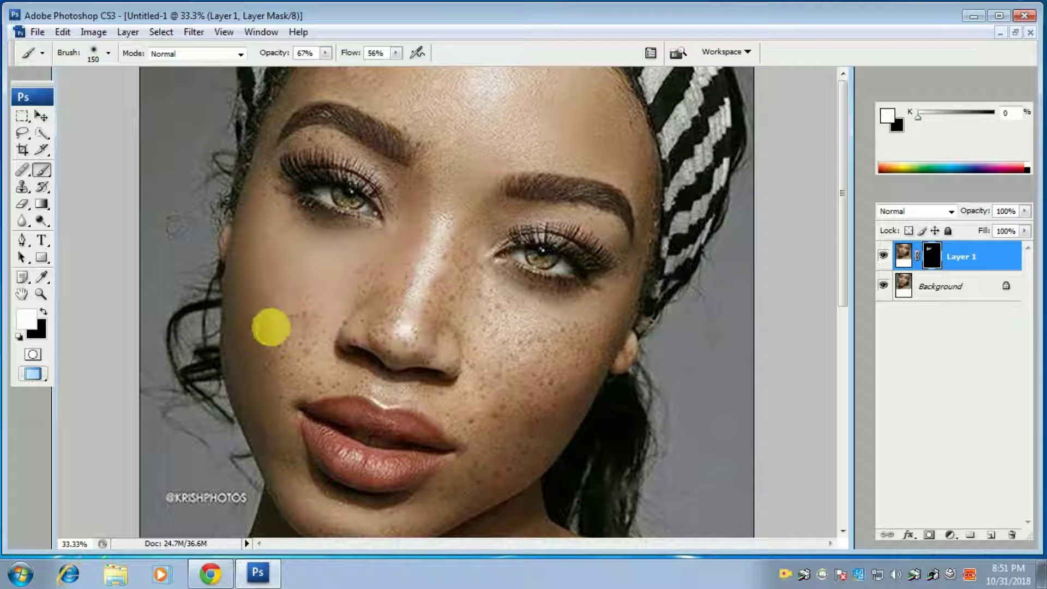
left_click_drag(301, 300, 309, 325)
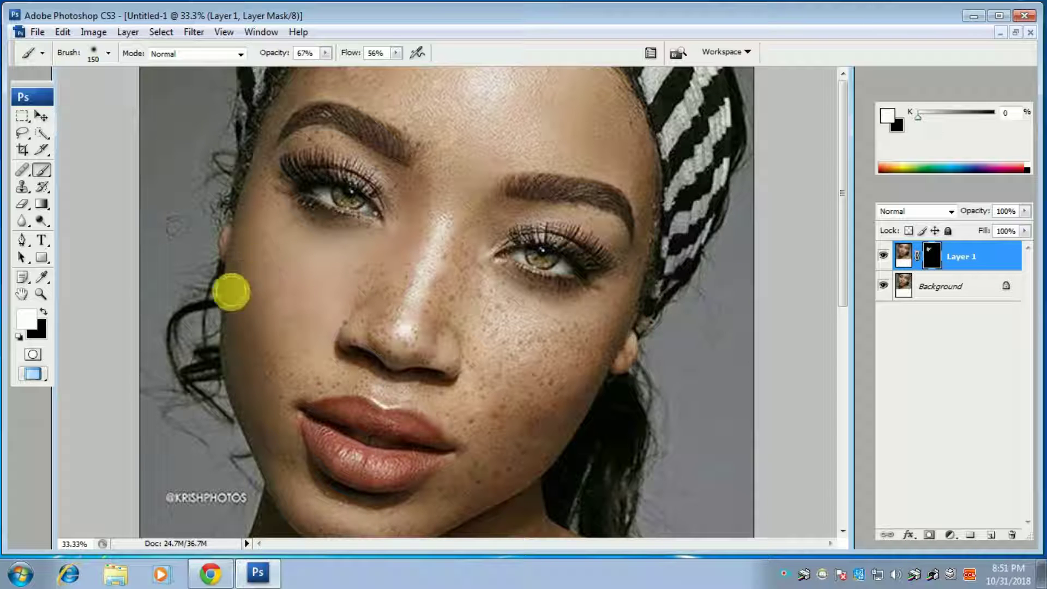
Step: Smooth the left cheek edge, jawline, lip corner and cheek beside the nose
scroll(249, 295, "down", 3)
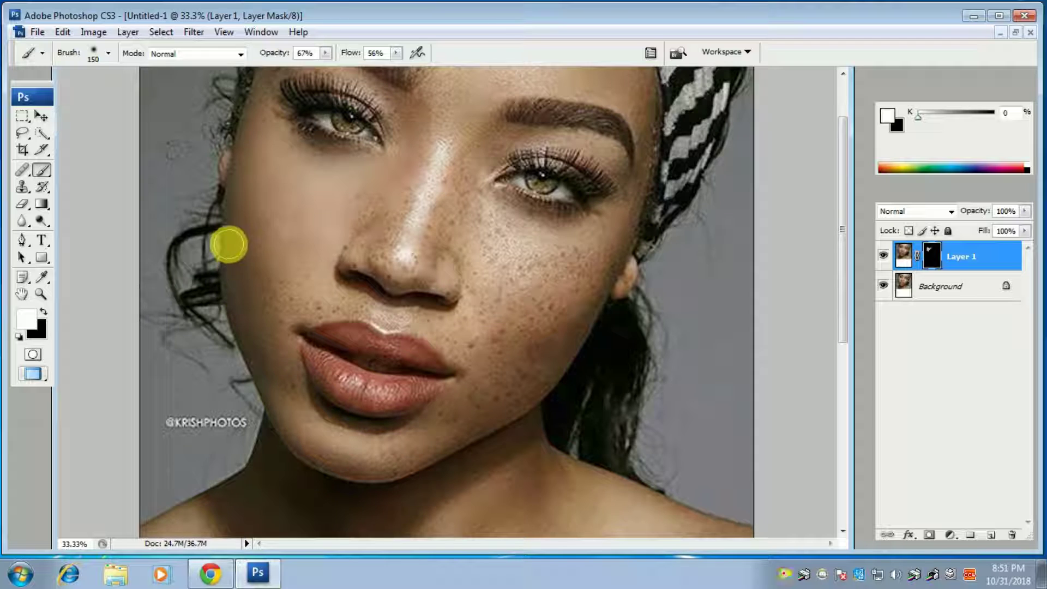
left_click_drag(229, 244, 234, 285)
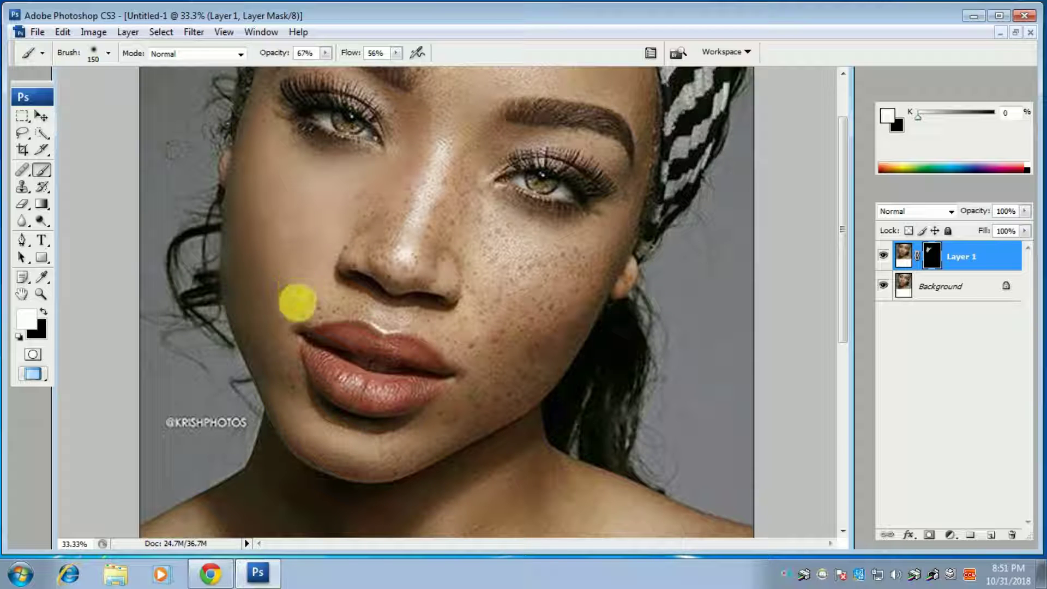
mouse_move(271, 264)
left_mouse_down()
mouse_move(298, 227)
mouse_move(265, 227)
mouse_move(265, 346)
mouse_move(244, 350)
mouse_move(262, 362)
left_mouse_up()
mouse_move(276, 327)
left_mouse_down()
mouse_move(286, 385)
mouse_move(262, 367)
mouse_move(301, 447)
left_mouse_up()
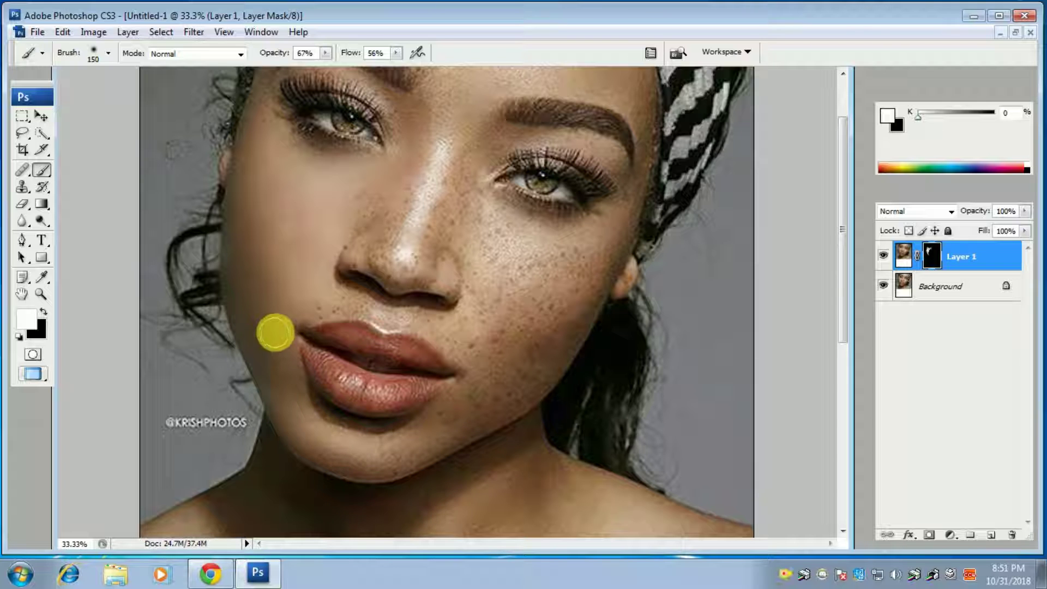
mouse_move(301, 295)
left_mouse_down()
mouse_move(293, 282)
mouse_move(374, 200)
left_mouse_up()
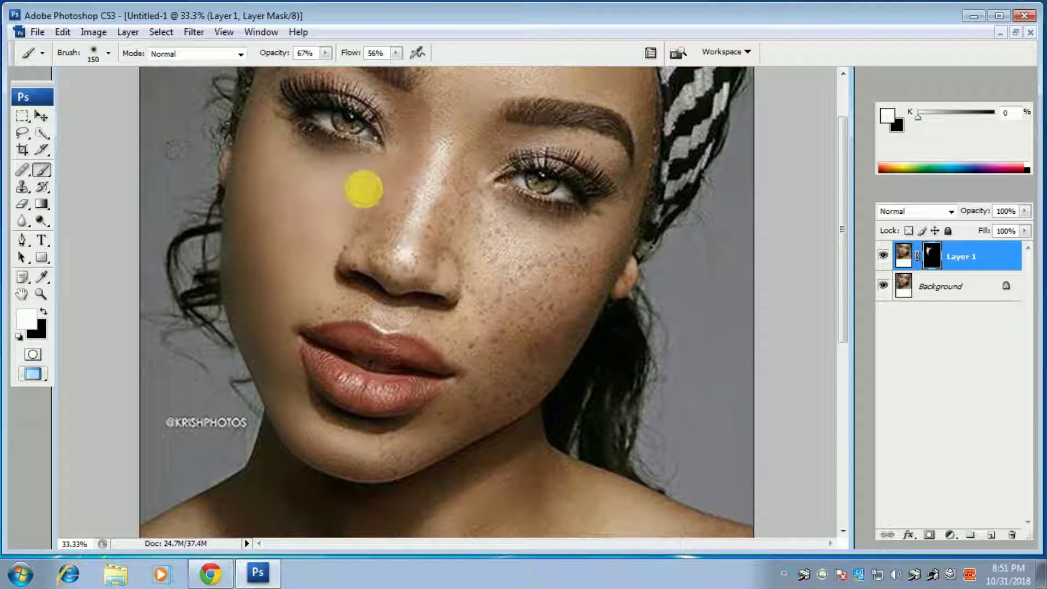
mouse_move(327, 159)
left_mouse_down()
mouse_move(284, 150)
mouse_move(242, 197)
mouse_move(264, 280)
mouse_move(342, 227)
mouse_move(285, 162)
mouse_move(268, 215)
left_mouse_up()
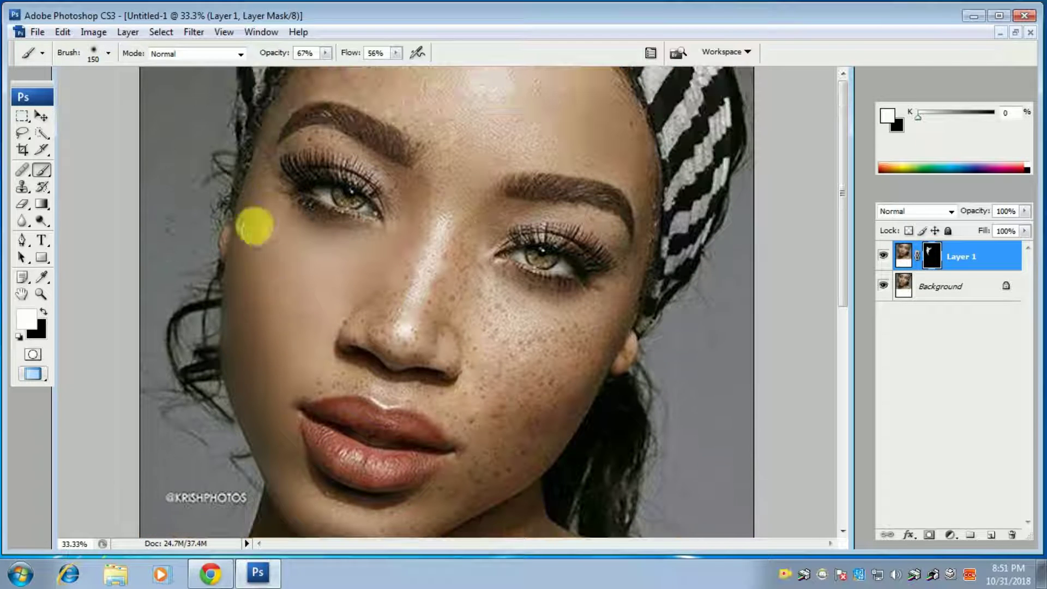
Step: Smooth below the left eye, the right cheek, and the skin around the mouth and chin
mouse_move(269, 187)
left_mouse_down()
mouse_move(311, 222)
mouse_move(358, 229)
mouse_move(369, 276)
mouse_move(404, 234)
mouse_move(437, 251)
mouse_move(446, 204)
mouse_move(411, 306)
mouse_move(400, 273)
mouse_move(362, 303)
mouse_move(372, 331)
mouse_move(421, 325)
mouse_move(466, 250)
mouse_move(444, 304)
mouse_move(467, 309)
mouse_move(449, 280)
mouse_move(463, 346)
mouse_move(470, 277)
mouse_move(491, 310)
mouse_move(502, 295)
mouse_move(573, 297)
mouse_move(524, 355)
left_mouse_up()
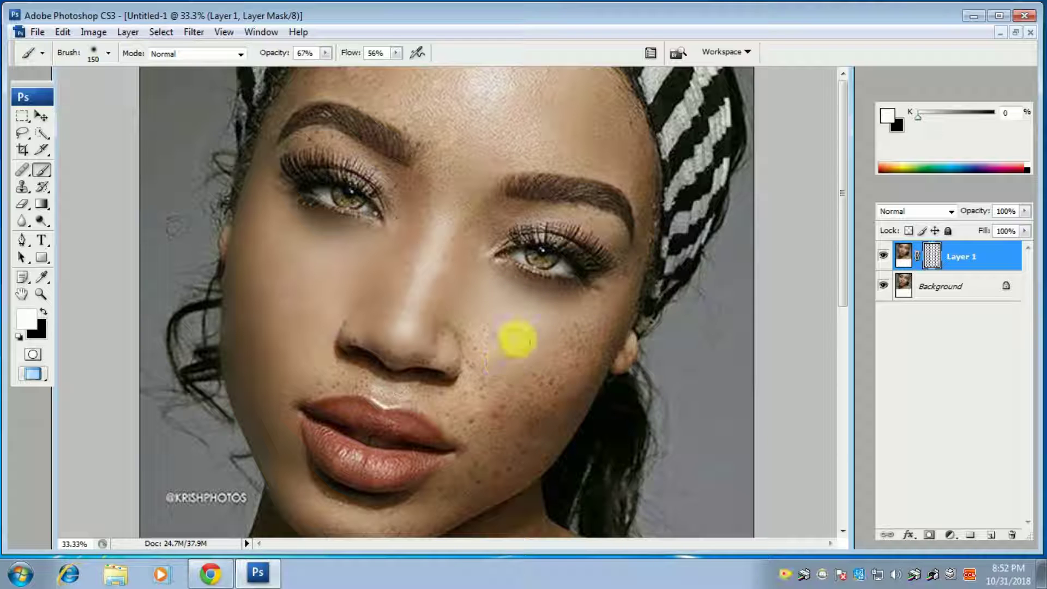
mouse_move(478, 331)
left_mouse_down()
mouse_move(580, 341)
mouse_move(579, 358)
mouse_move(613, 312)
mouse_move(599, 351)
mouse_move(563, 327)
mouse_move(584, 290)
mouse_move(474, 409)
mouse_move(540, 393)
mouse_move(544, 378)
mouse_move(516, 408)
mouse_move(563, 386)
mouse_move(545, 414)
mouse_move(461, 381)
mouse_move(471, 320)
mouse_move(502, 339)
mouse_move(484, 386)
mouse_move(473, 329)
mouse_move(523, 382)
mouse_move(468, 227)
mouse_move(517, 244)
mouse_move(595, 199)
mouse_move(552, 279)
mouse_move(495, 304)
mouse_move(463, 293)
left_mouse_up()
mouse_move(464, 251)
left_mouse_down()
mouse_move(470, 211)
mouse_move(451, 247)
mouse_move(461, 344)
mouse_move(456, 311)
mouse_move(476, 330)
mouse_move(506, 313)
mouse_move(461, 348)
mouse_move(452, 318)
left_mouse_up()
mouse_move(397, 362)
left_mouse_down()
mouse_move(413, 330)
mouse_move(332, 341)
mouse_move(292, 300)
mouse_move(328, 334)
mouse_move(379, 346)
mouse_move(382, 374)
mouse_move(417, 371)
mouse_move(375, 353)
mouse_move(392, 350)
mouse_move(451, 298)
left_mouse_up()
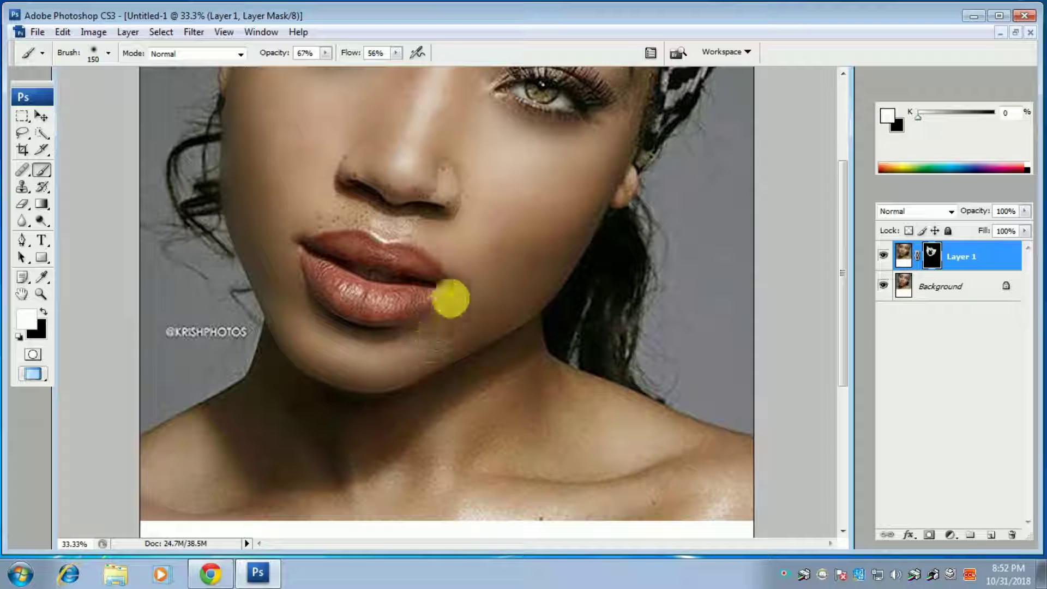
Step: Paint smoothing over the neck, lower neck and right shoulder through the mask
scroll(480, 299, "down", 2)
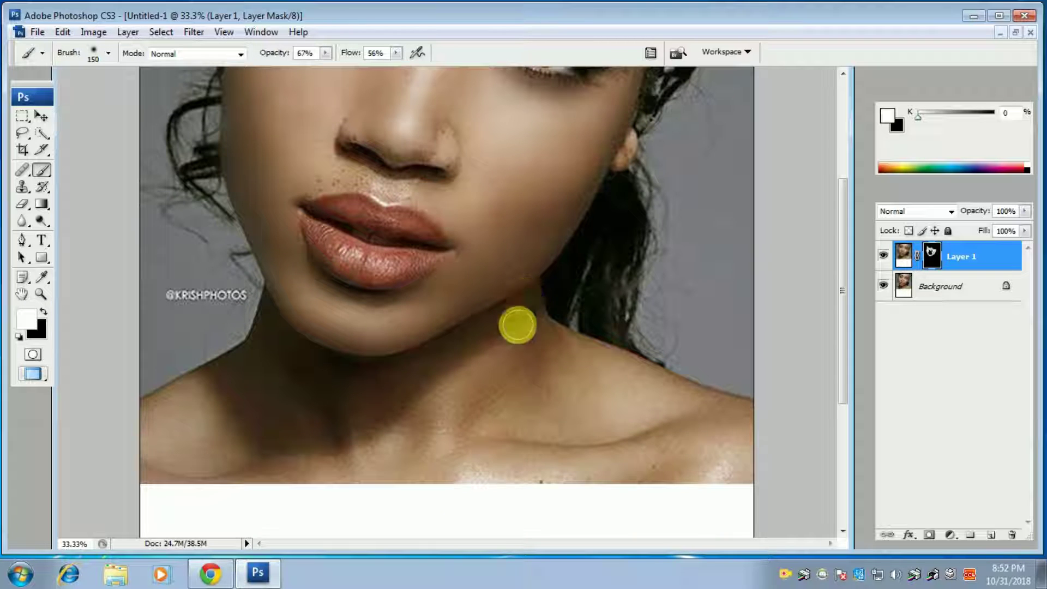
mouse_move(502, 318)
left_mouse_down()
mouse_move(426, 363)
mouse_move(460, 402)
left_mouse_up()
left_click_drag(467, 360, 489, 362)
mouse_move(498, 413)
left_mouse_down()
mouse_move(524, 367)
mouse_move(547, 381)
mouse_move(561, 352)
mouse_move(548, 402)
mouse_move(423, 367)
mouse_move(420, 400)
mouse_move(370, 369)
mouse_move(333, 369)
mouse_move(264, 299)
mouse_move(241, 353)
mouse_move(327, 435)
mouse_move(303, 402)
mouse_move(322, 425)
mouse_move(334, 388)
mouse_move(341, 430)
mouse_move(278, 424)
mouse_move(266, 397)
mouse_move(244, 414)
mouse_move(215, 369)
mouse_move(157, 412)
mouse_move(155, 453)
mouse_move(243, 449)
mouse_move(271, 381)
mouse_move(311, 483)
mouse_move(145, 463)
left_mouse_up()
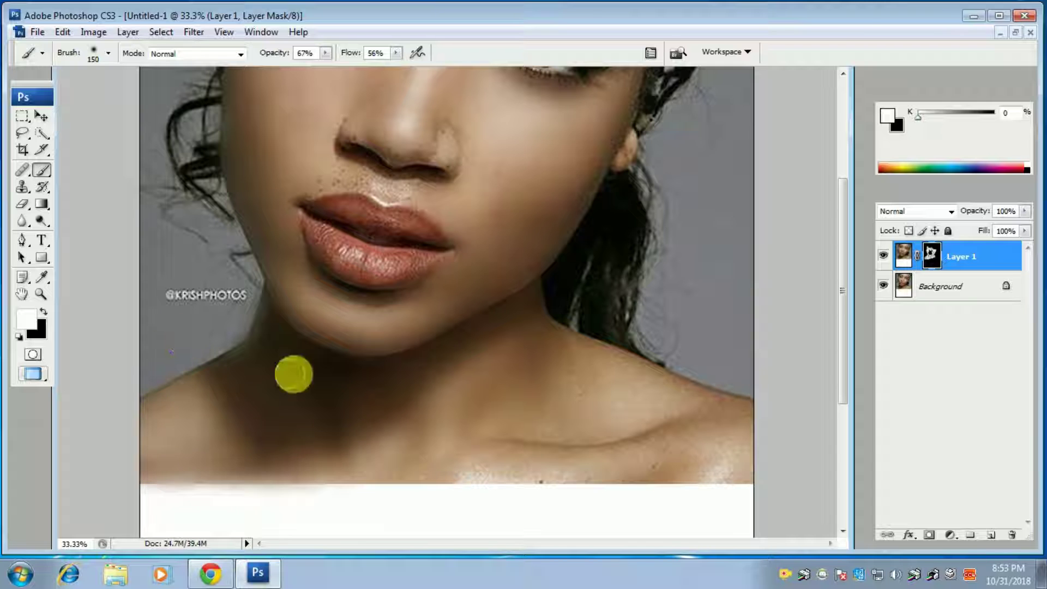
mouse_move(402, 477)
left_mouse_down()
mouse_move(400, 454)
mouse_move(444, 456)
left_mouse_up()
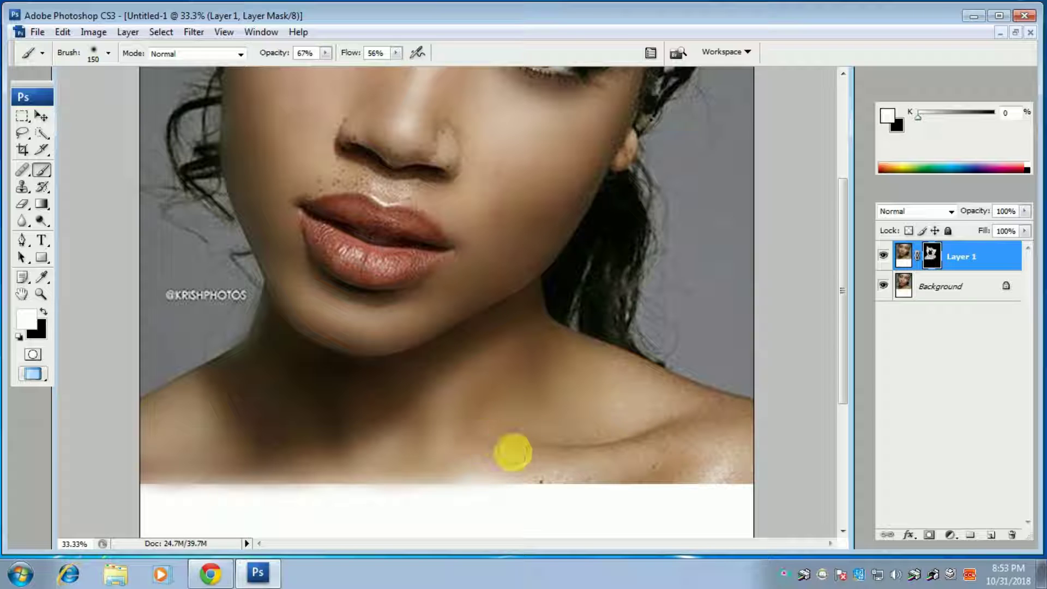
left_click_drag(543, 474, 523, 440)
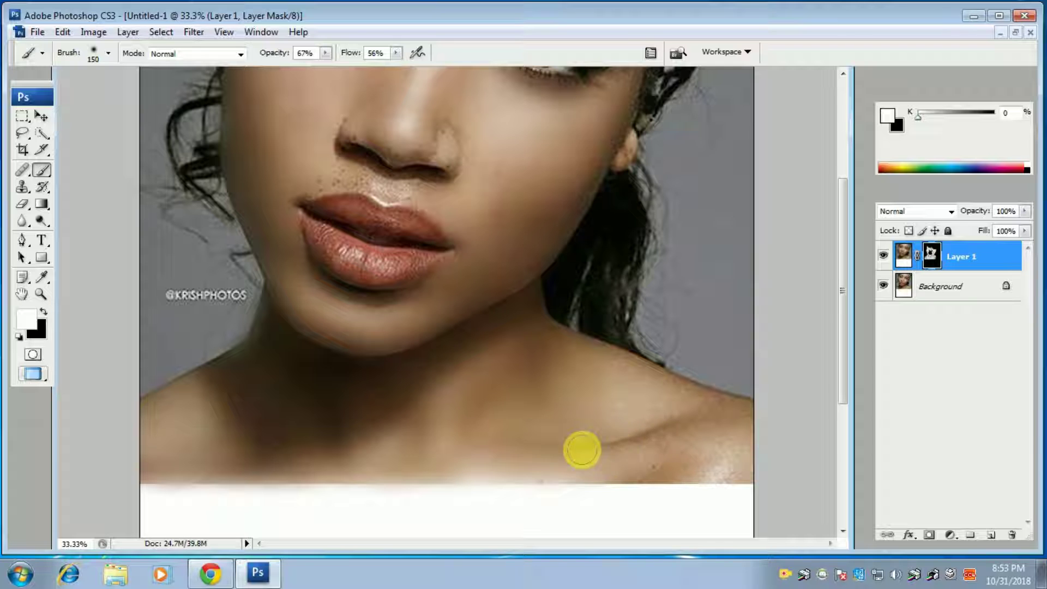
mouse_move(557, 479)
left_mouse_down()
mouse_move(711, 461)
mouse_move(657, 447)
mouse_move(617, 397)
mouse_move(721, 414)
mouse_move(603, 369)
mouse_move(643, 392)
mouse_move(589, 405)
mouse_move(584, 427)
mouse_move(682, 411)
mouse_move(645, 372)
mouse_move(718, 408)
left_mouse_up()
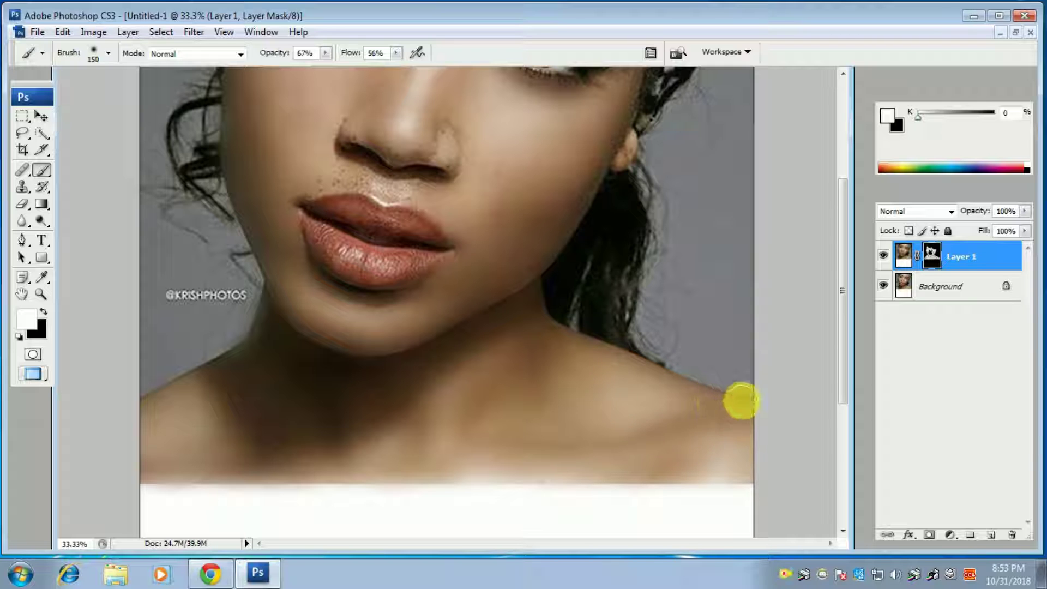
left_click(727, 446)
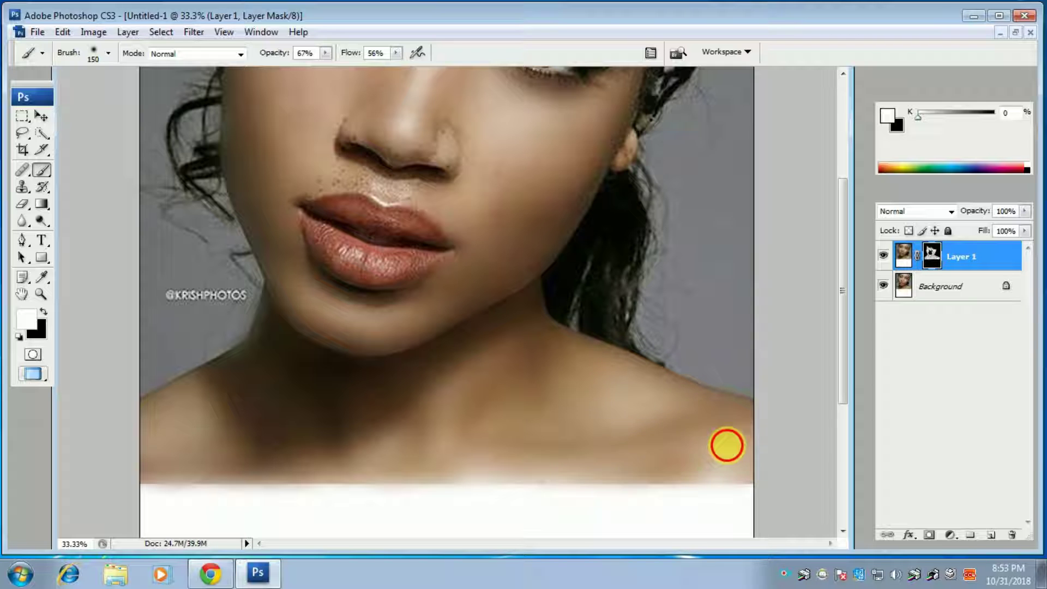
left_click(739, 461)
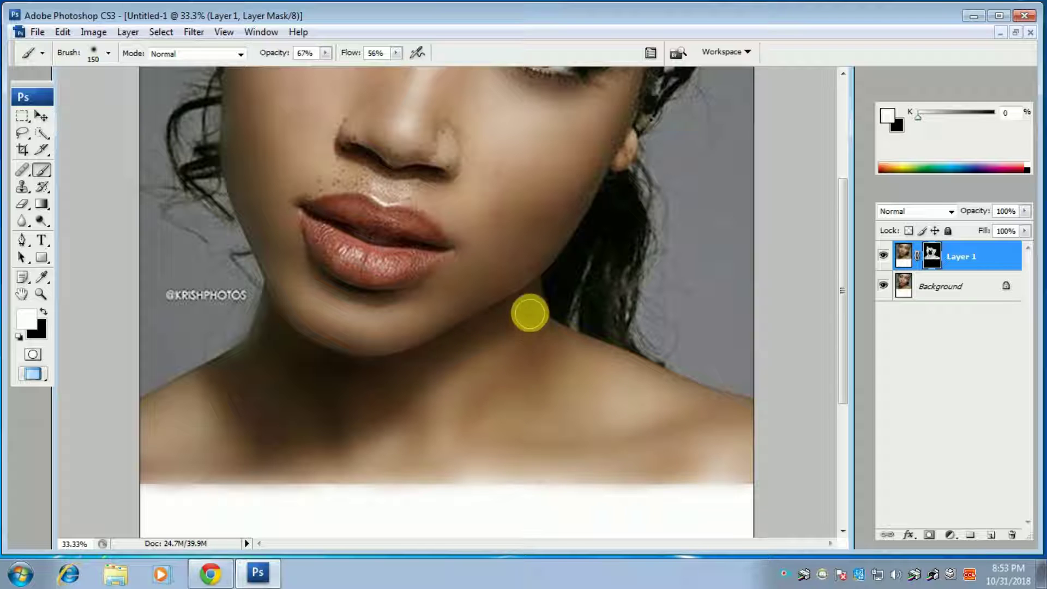
left_click(551, 328)
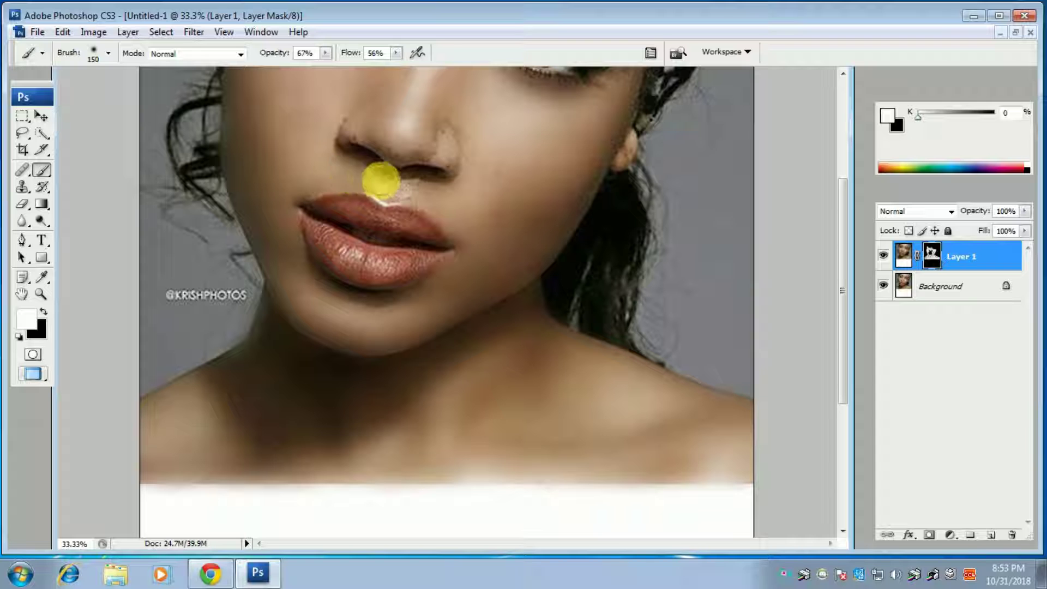
Step: Smooth the skin above the lip corner, beside the nostril, and across the cheeks and neck
mouse_move(420, 192)
left_mouse_down()
mouse_move(317, 184)
mouse_move(403, 195)
mouse_move(437, 157)
mouse_move(422, 157)
left_mouse_up()
mouse_move(374, 110)
left_mouse_down()
mouse_move(347, 112)
mouse_move(288, 147)
mouse_move(292, 115)
mouse_move(336, 90)
mouse_move(330, 131)
left_mouse_up()
left_click_drag(467, 140, 527, 170)
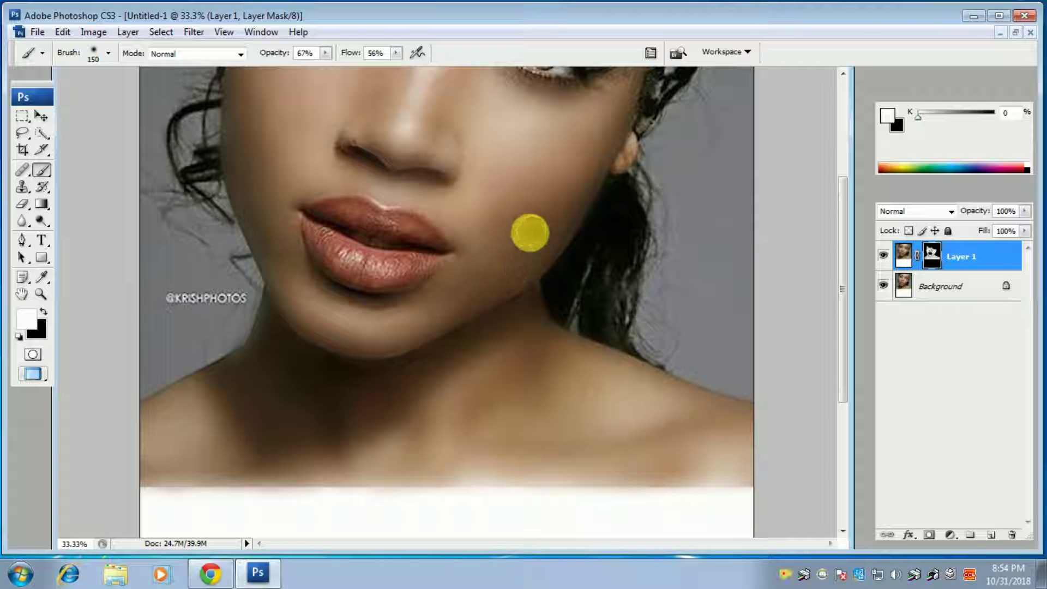
left_click_drag(483, 248, 446, 278)
mouse_move(540, 259)
left_mouse_down()
mouse_move(503, 294)
mouse_move(391, 310)
mouse_move(286, 223)
mouse_move(455, 271)
mouse_move(420, 194)
mouse_move(379, 211)
mouse_move(300, 127)
mouse_move(276, 258)
mouse_move(291, 327)
left_mouse_up()
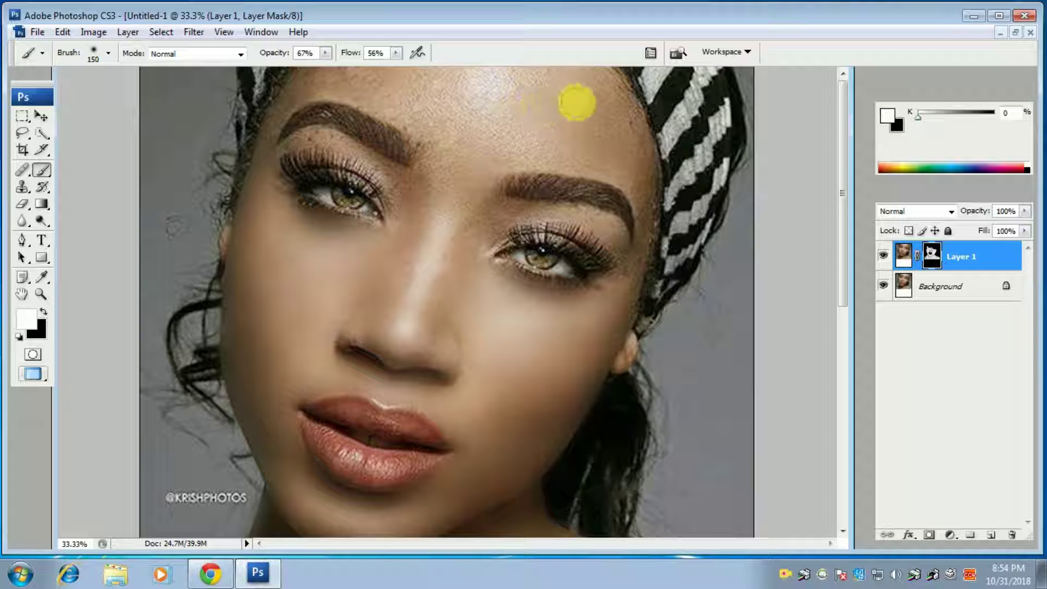
Step: Smooth the forehead, the skin between the brows and along the right brow
mouse_move(600, 80)
left_mouse_down()
mouse_move(559, 93)
mouse_move(560, 111)
mouse_move(618, 87)
left_mouse_up()
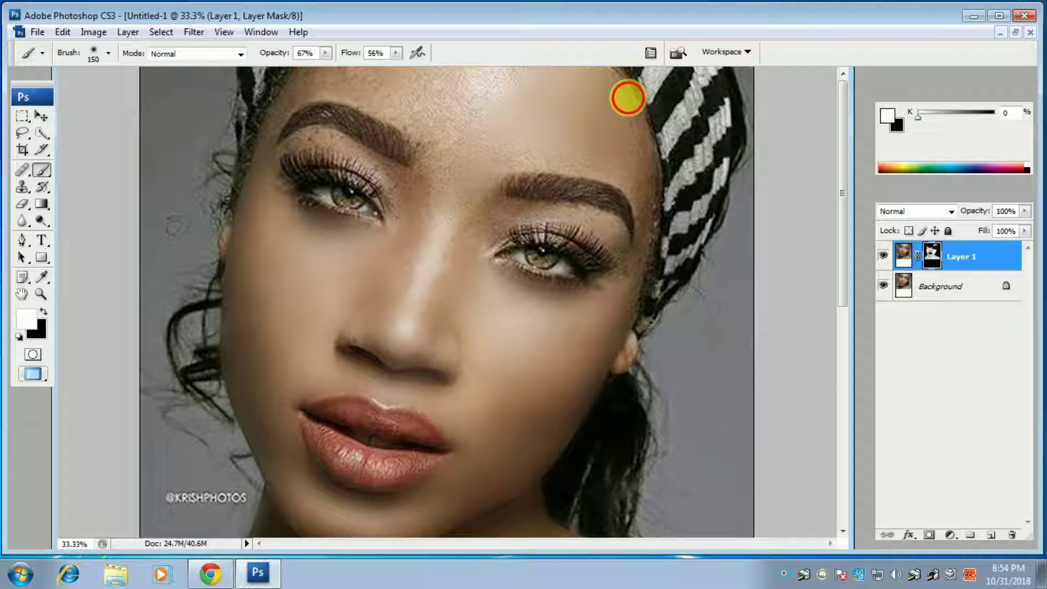
left_click_drag(628, 99, 598, 135)
left_click(561, 154)
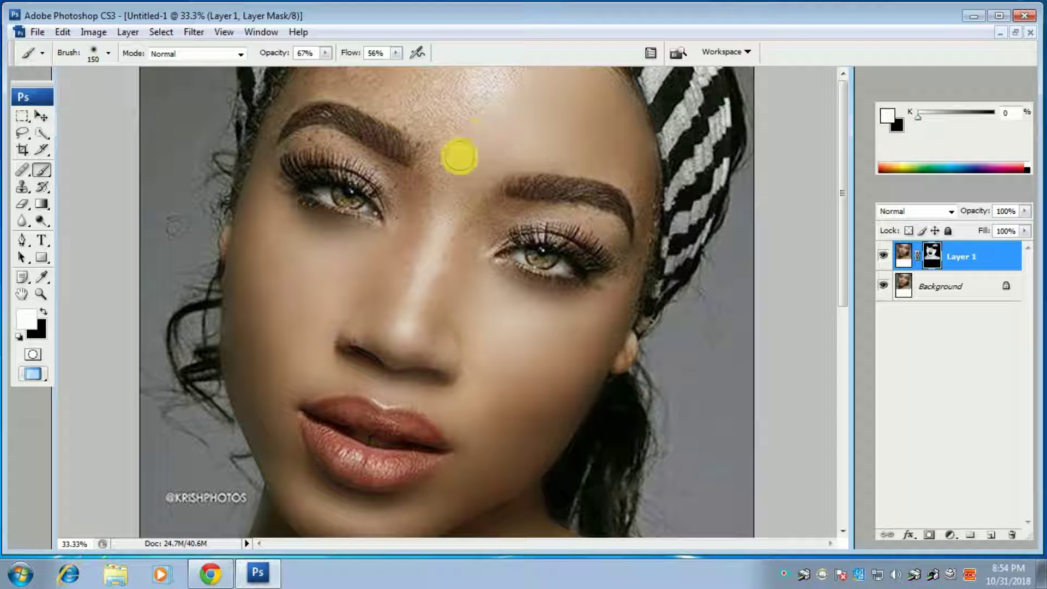
left_click_drag(458, 149, 432, 198)
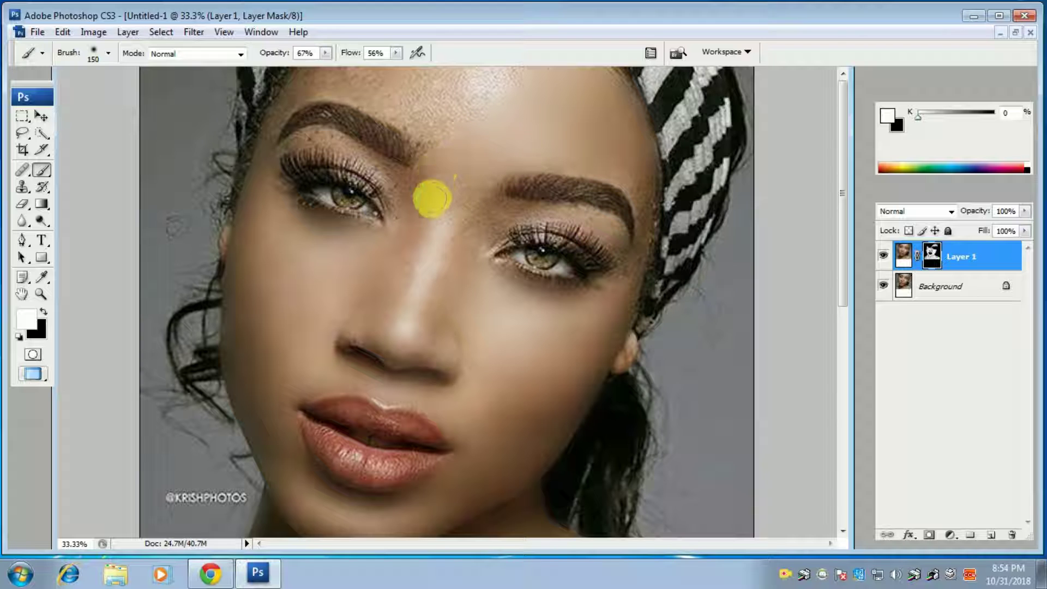
left_click(477, 187)
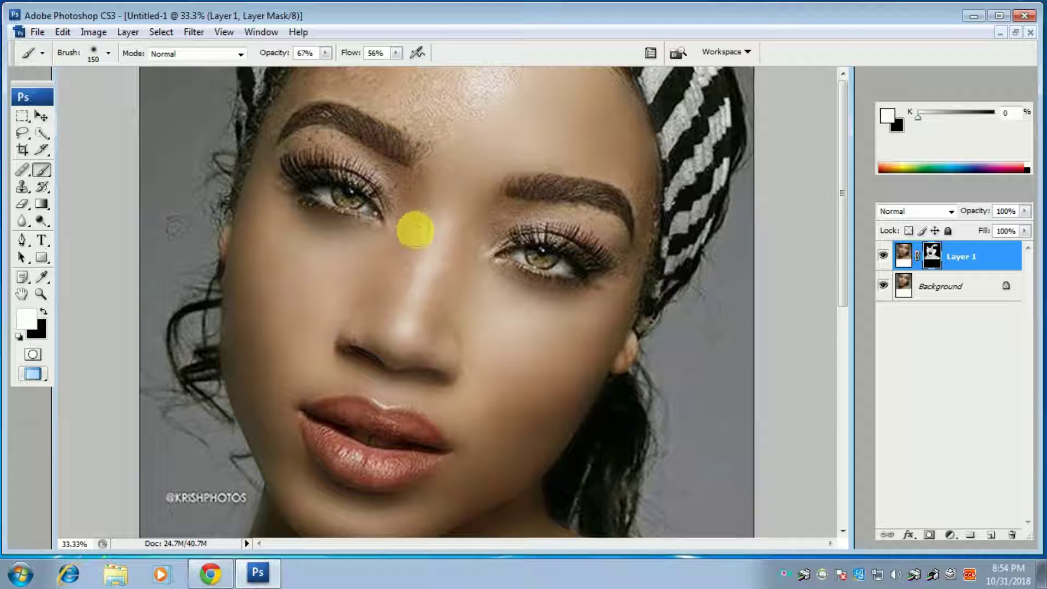
left_click(501, 213)
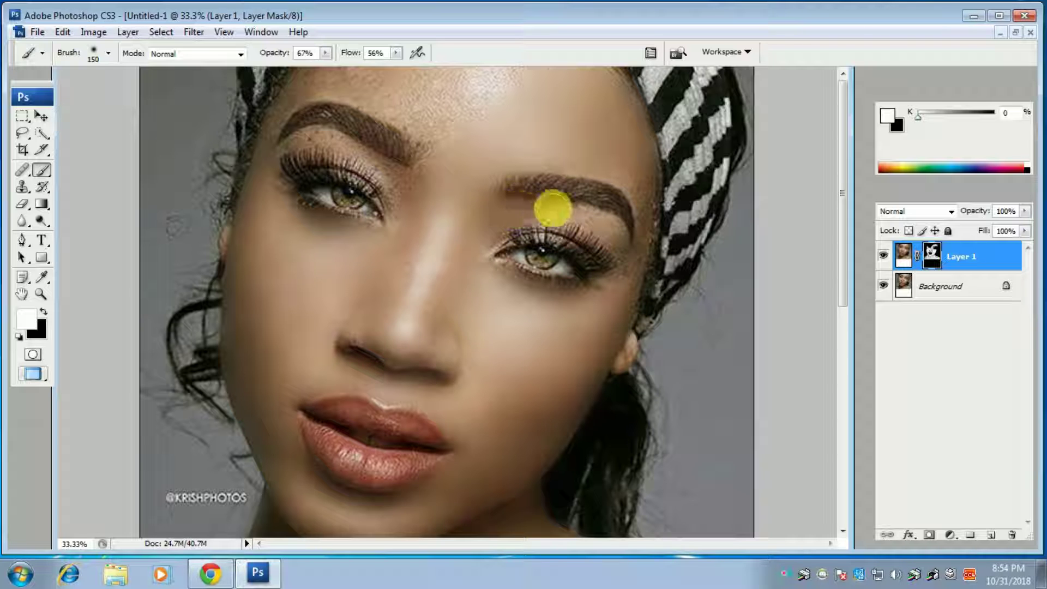
left_click(613, 228)
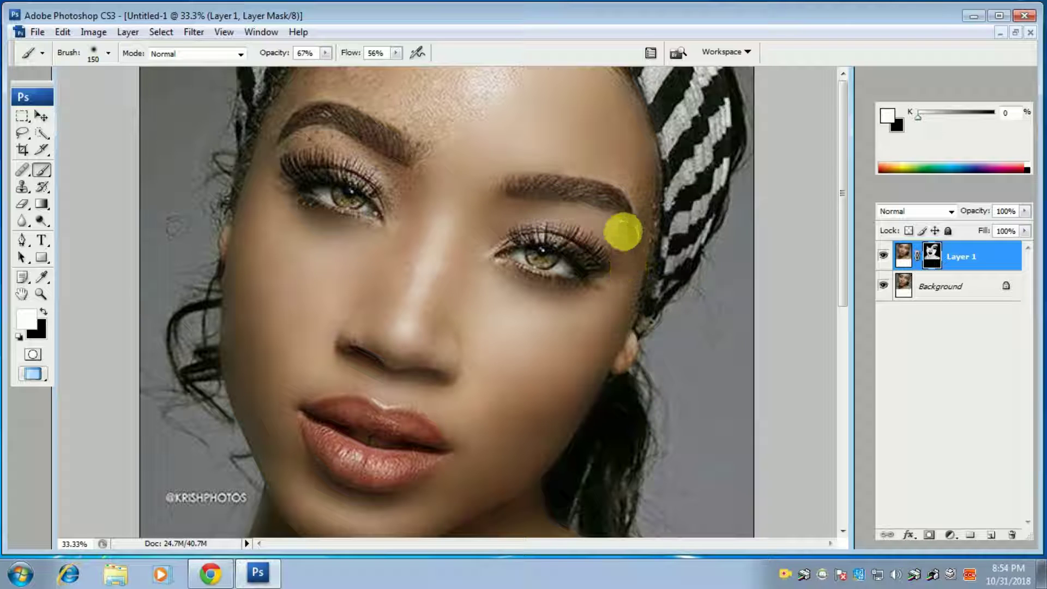
left_click(608, 175)
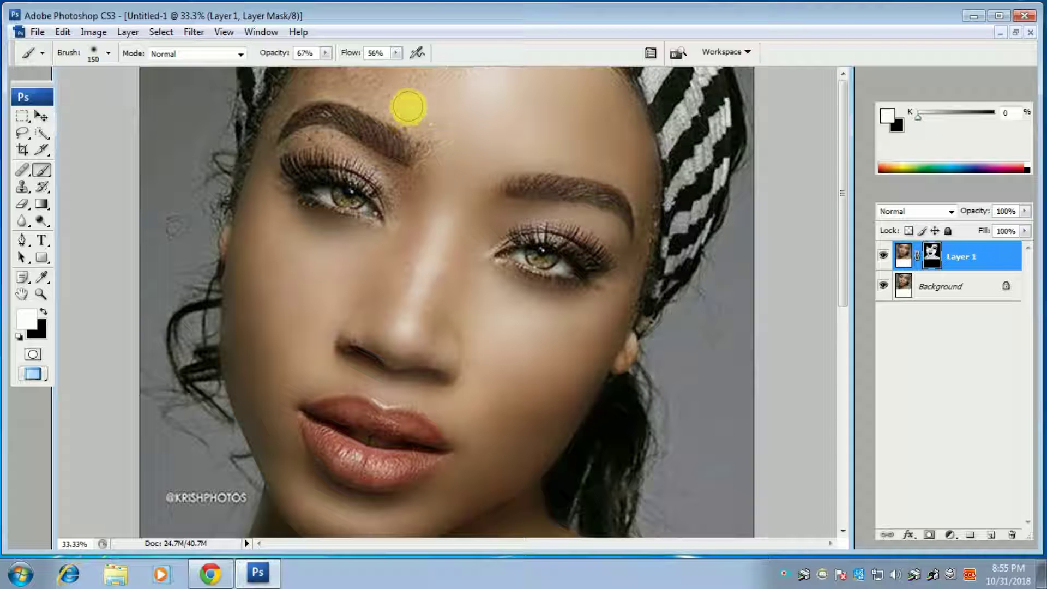
Step: Smooth the upper forehead, left brow, nose bridge and the skin around the nostril
left_click(442, 132)
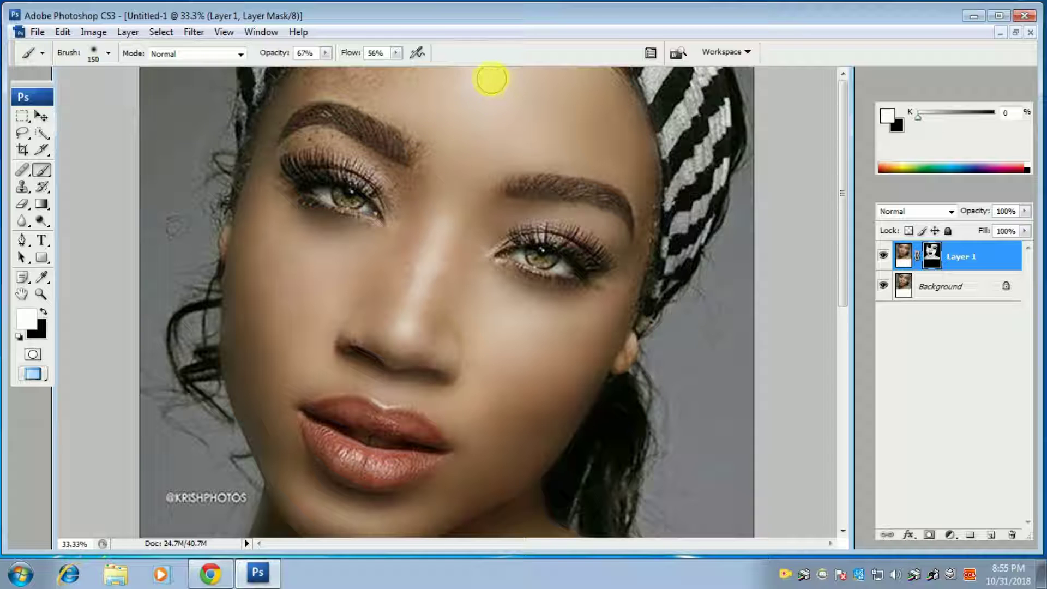
left_click_drag(448, 75, 394, 87)
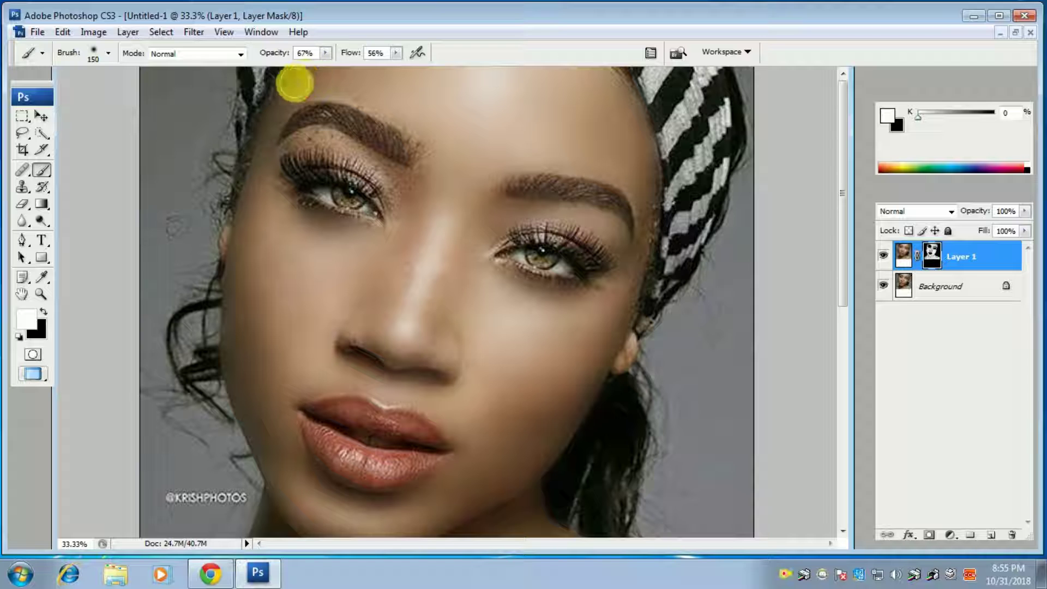
left_click_drag(365, 98, 421, 134)
mouse_move(363, 89)
left_mouse_down()
mouse_move(252, 93)
mouse_move(227, 145)
mouse_move(272, 95)
mouse_move(250, 105)
mouse_move(243, 159)
mouse_move(256, 180)
mouse_move(250, 204)
mouse_move(269, 158)
mouse_move(276, 196)
mouse_move(257, 238)
mouse_move(253, 159)
mouse_move(281, 163)
mouse_move(444, 268)
mouse_move(418, 249)
left_mouse_up()
mouse_move(405, 284)
left_mouse_down()
mouse_move(429, 248)
mouse_move(395, 262)
mouse_move(444, 257)
mouse_move(418, 321)
mouse_move(444, 281)
mouse_move(467, 283)
mouse_move(434, 318)
mouse_move(473, 325)
mouse_move(467, 343)
mouse_move(428, 354)
mouse_move(334, 315)
left_mouse_up()
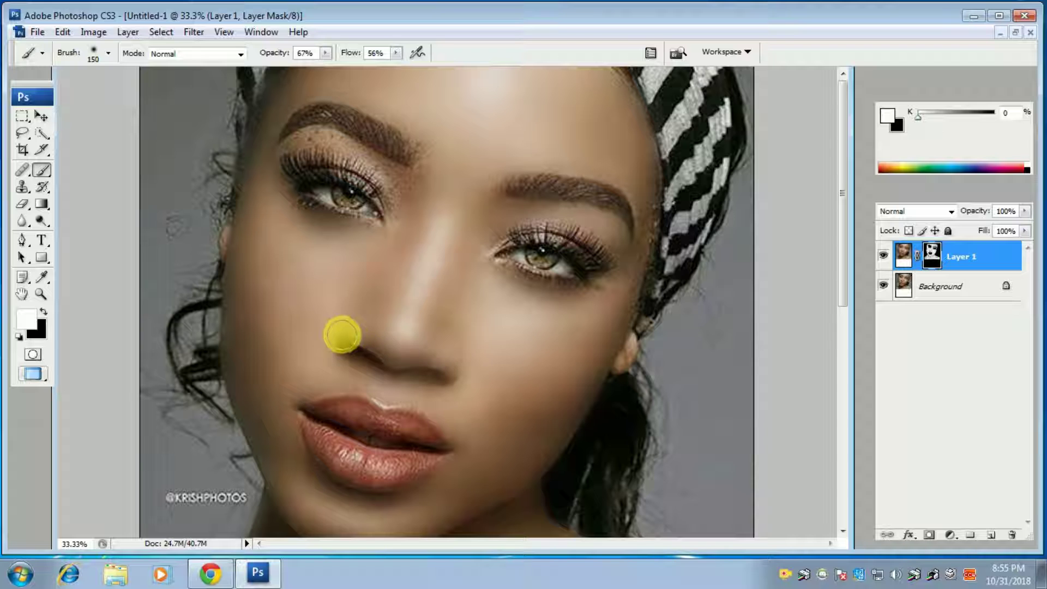
mouse_move(345, 338)
left_mouse_down()
mouse_move(411, 227)
mouse_move(428, 222)
mouse_move(416, 316)
mouse_move(474, 338)
mouse_move(362, 296)
mouse_move(279, 283)
mouse_move(320, 217)
mouse_move(420, 210)
mouse_move(376, 174)
mouse_move(386, 196)
mouse_move(400, 178)
mouse_move(402, 204)
mouse_move(388, 175)
mouse_move(346, 147)
mouse_move(280, 140)
mouse_move(321, 145)
mouse_move(311, 133)
mouse_move(423, 171)
mouse_move(427, 154)
mouse_move(381, 175)
mouse_move(421, 136)
mouse_move(402, 117)
mouse_move(367, 94)
mouse_move(311, 93)
mouse_move(300, 187)
mouse_move(521, 176)
mouse_move(495, 197)
mouse_move(491, 156)
mouse_move(621, 175)
mouse_move(642, 191)
mouse_move(650, 273)
mouse_move(636, 248)
mouse_move(627, 300)
left_mouse_up()
Step: Paint the mask above the left eye with a 125 px brush and zoom out to check
key("bracketleft")
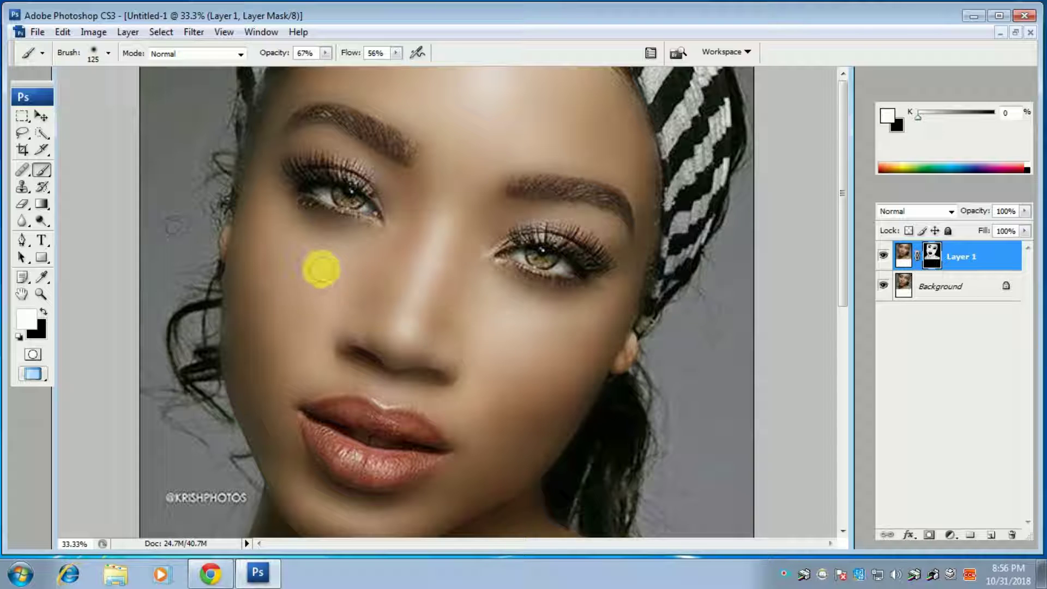
left_click(433, 106)
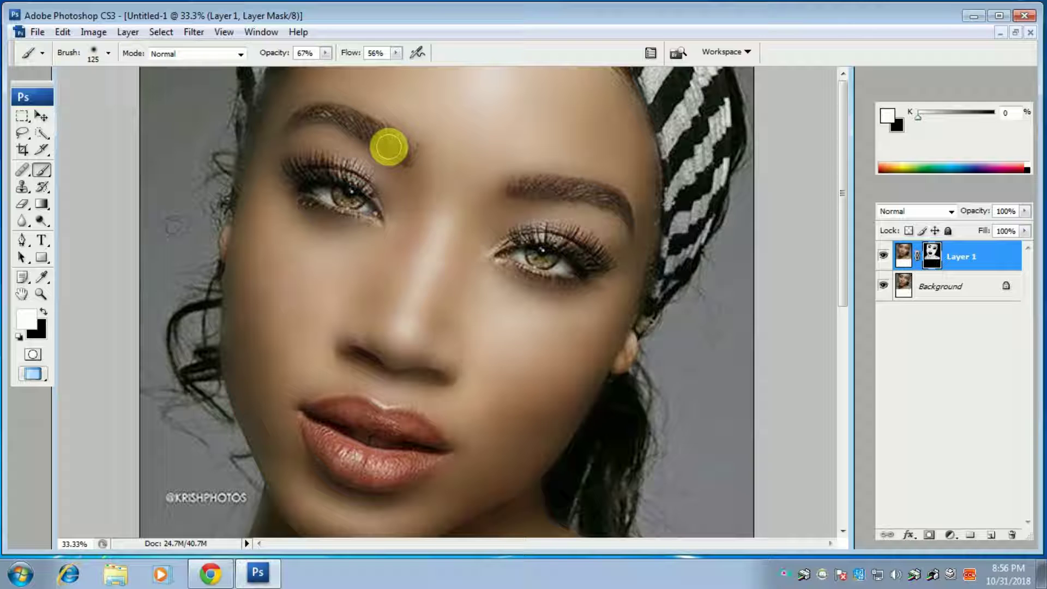
key("ctrl+minus")
key("ctrl+minus")
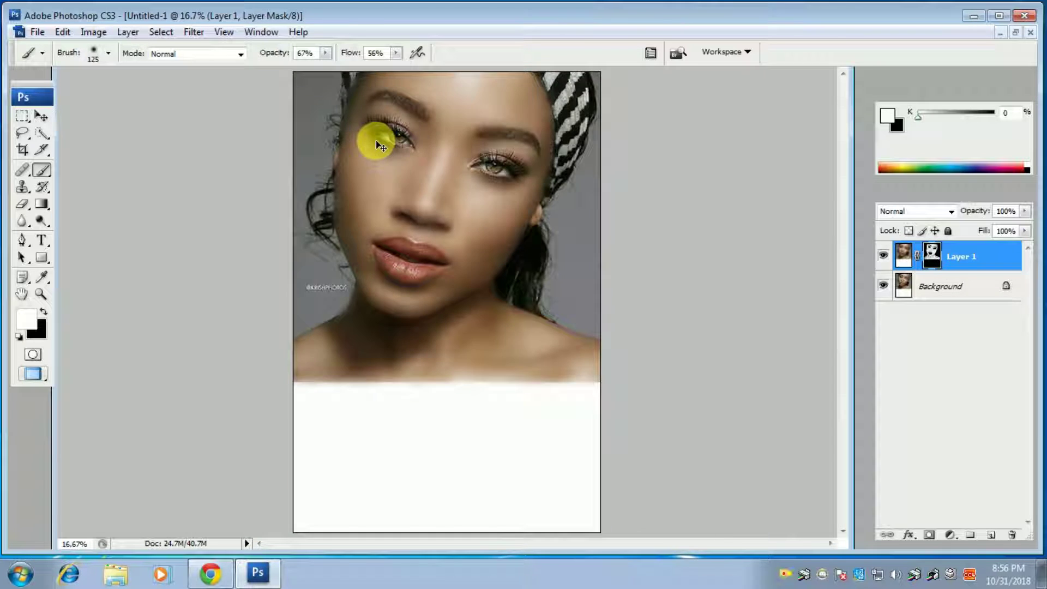
key("ctrl+minus")
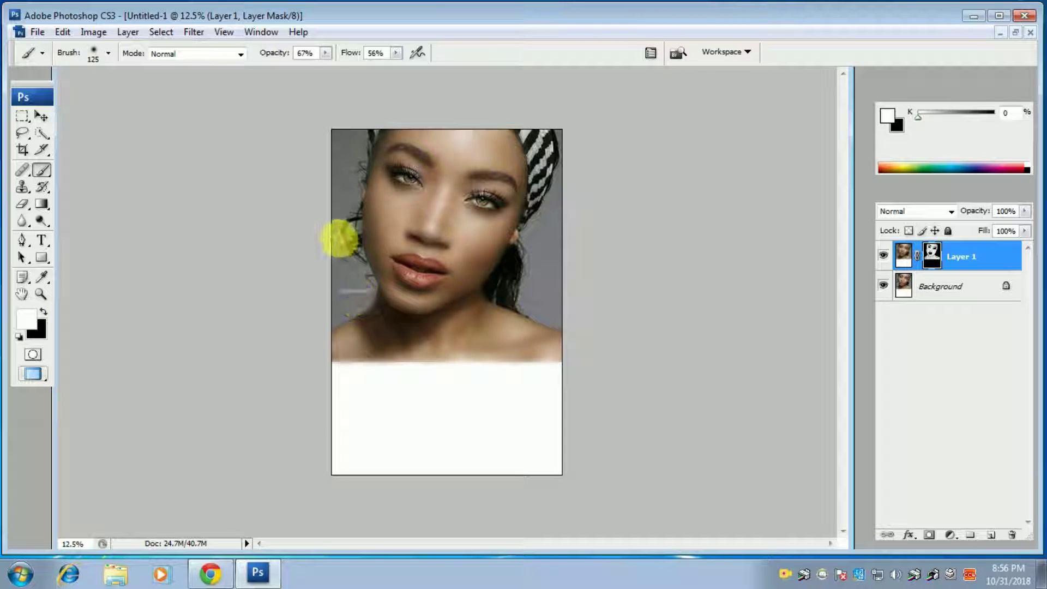
key("ctrl+plus")
Step: Paint smoothing onto the left cheek and around the right eye, above, inner corner and below
key("ctrl+plus")
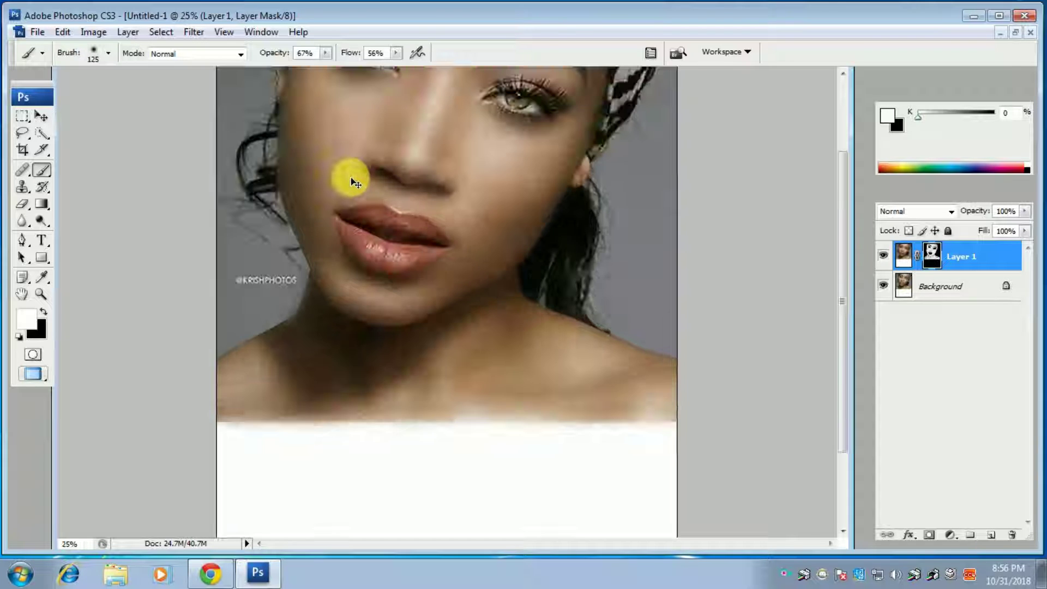
key("ctrl+plus")
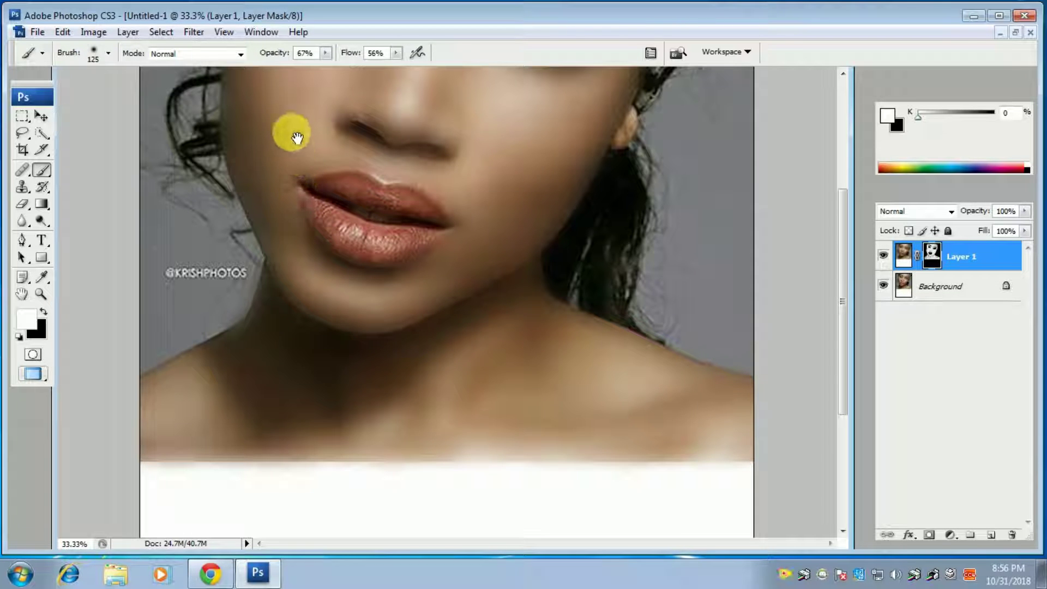
left_click_drag(285, 135, 298, 369)
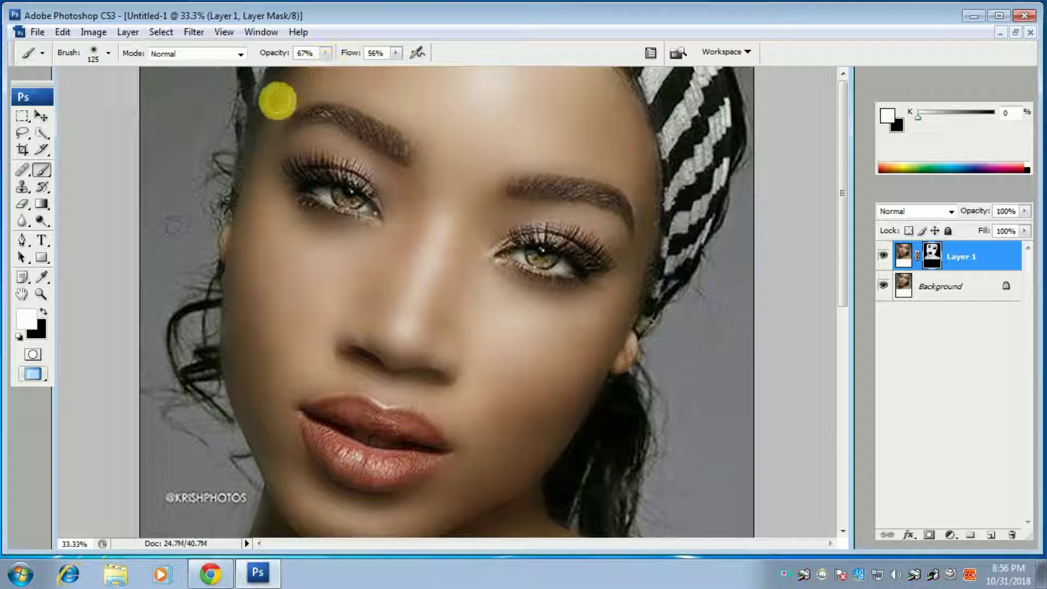
left_click_drag(278, 209, 293, 229)
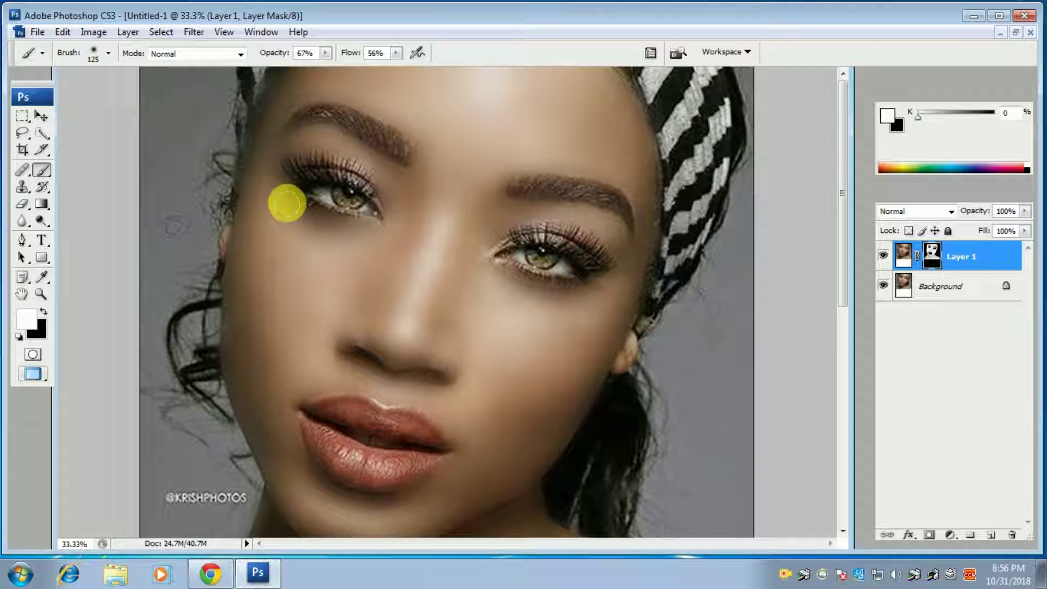
left_click(512, 219)
left_click_drag(512, 218, 478, 250)
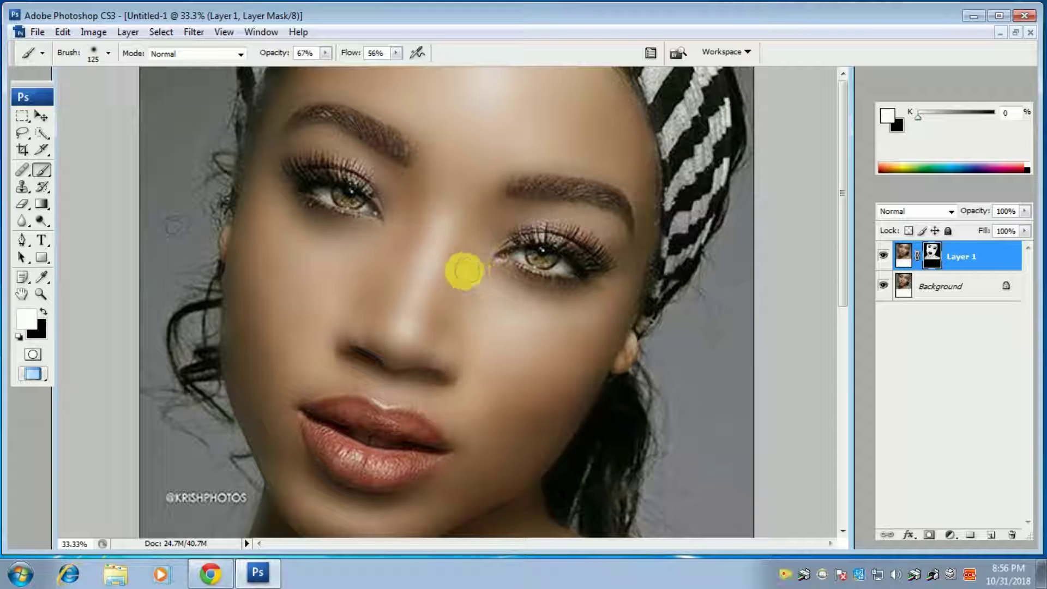
left_click(534, 289)
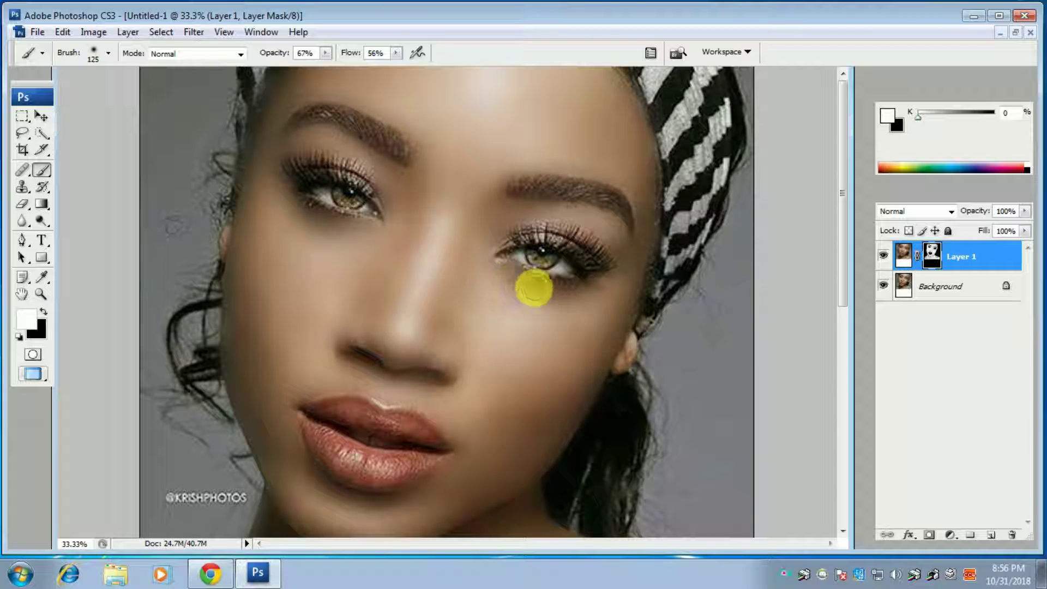
mouse_move(553, 297)
left_mouse_down()
mouse_move(628, 272)
mouse_move(507, 227)
mouse_move(579, 218)
mouse_move(624, 280)
left_mouse_up()
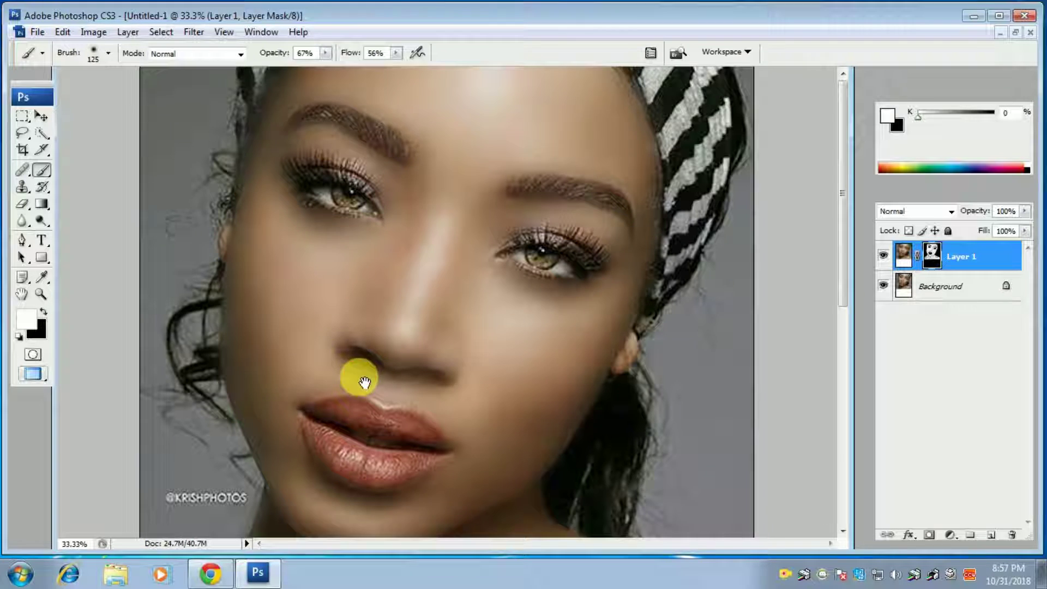
Step: Smooth the nostril area and skin beside the nose, then review the whole portrait
scroll(349, 365, "down", 3)
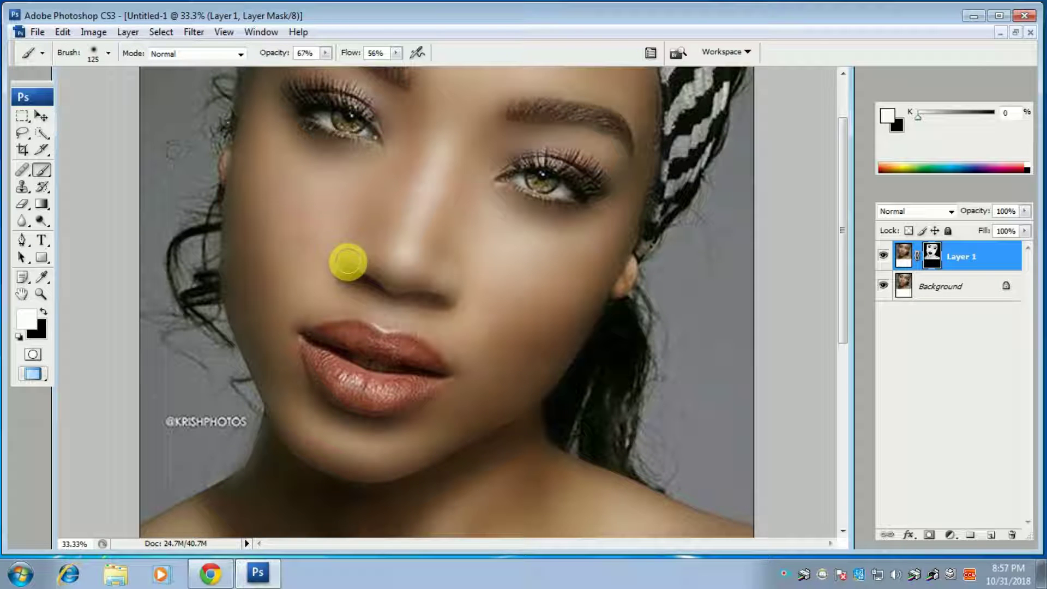
left_click_drag(337, 267, 338, 275)
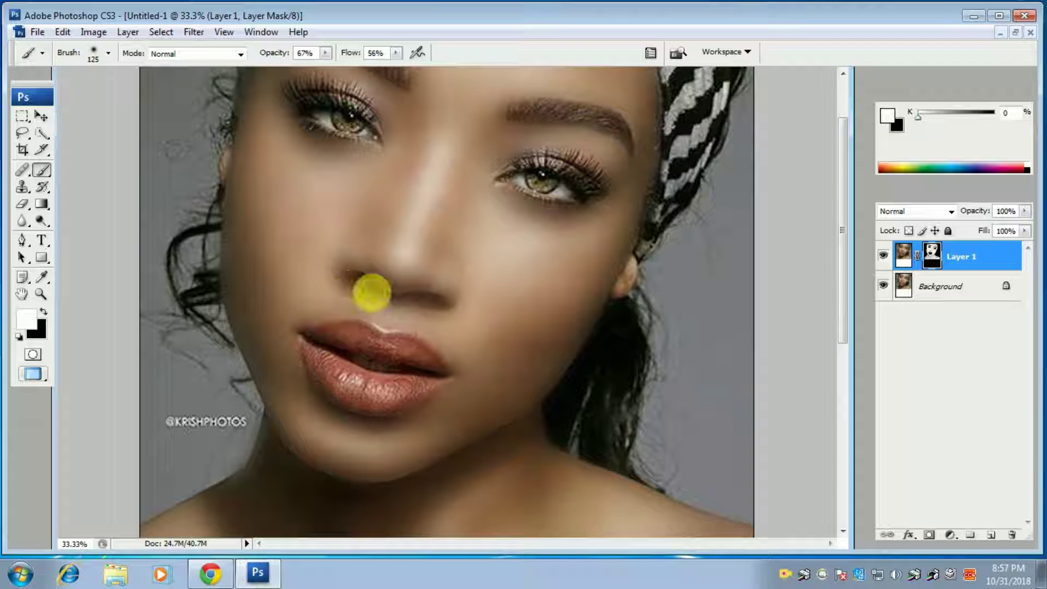
left_click_drag(408, 295, 437, 283)
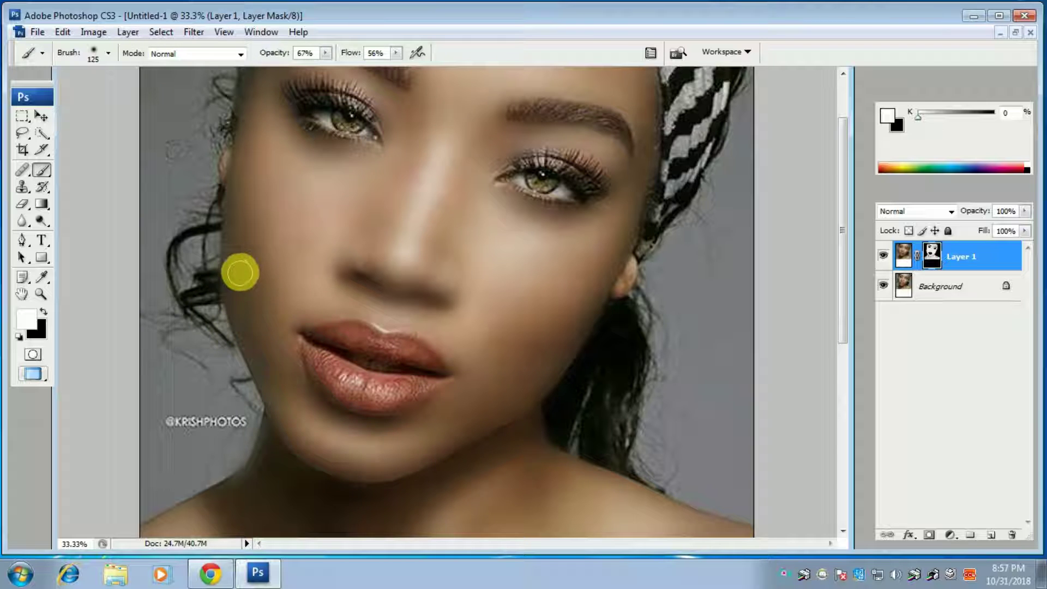
key("ctrl+minus")
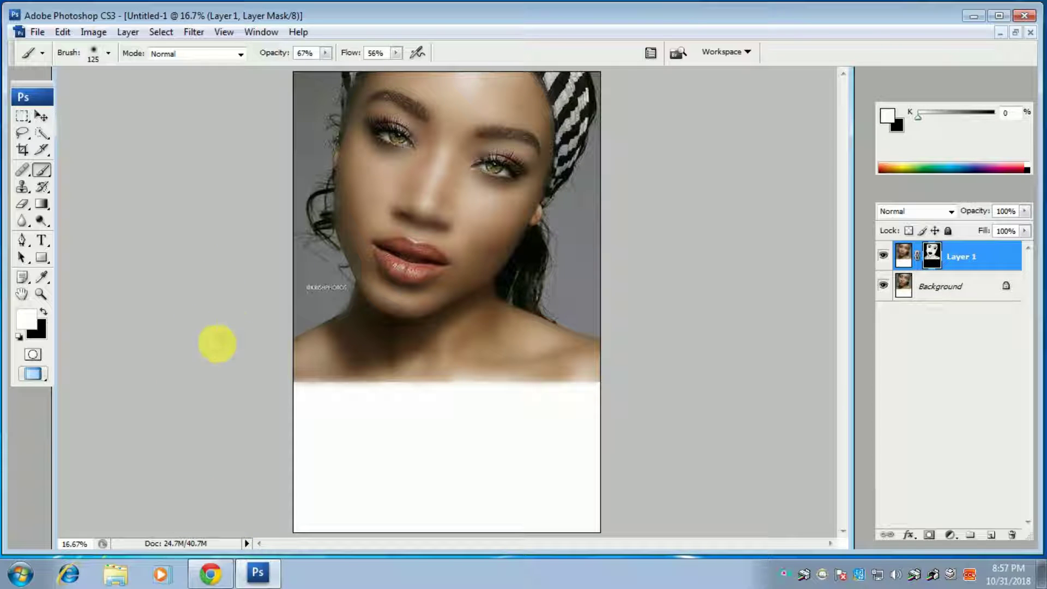
key("ctrl+minus")
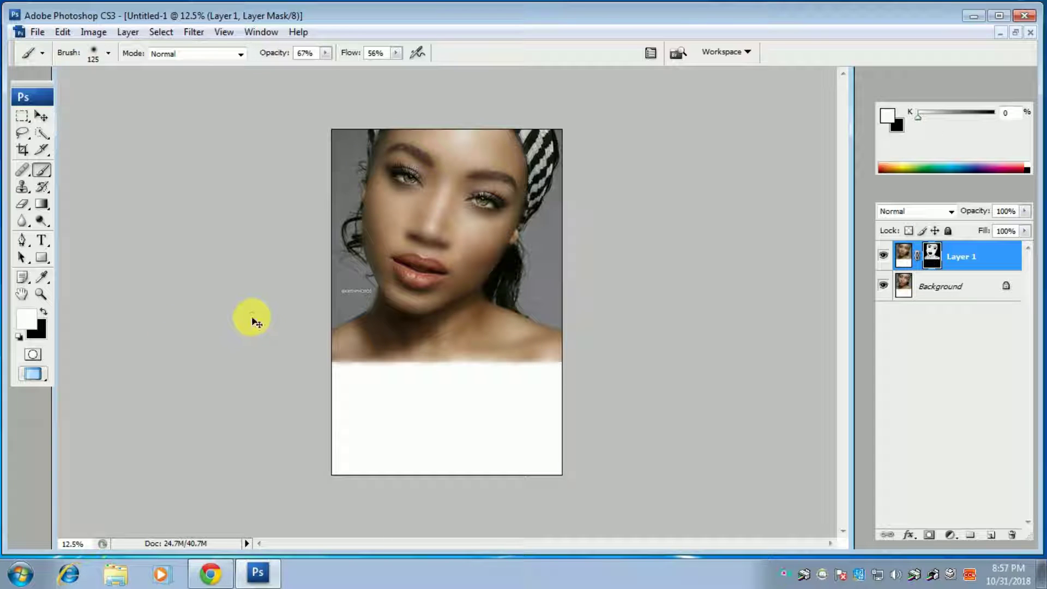
key("ctrl+plus")
key("ctrl+plus")
key("ctrl+plus")
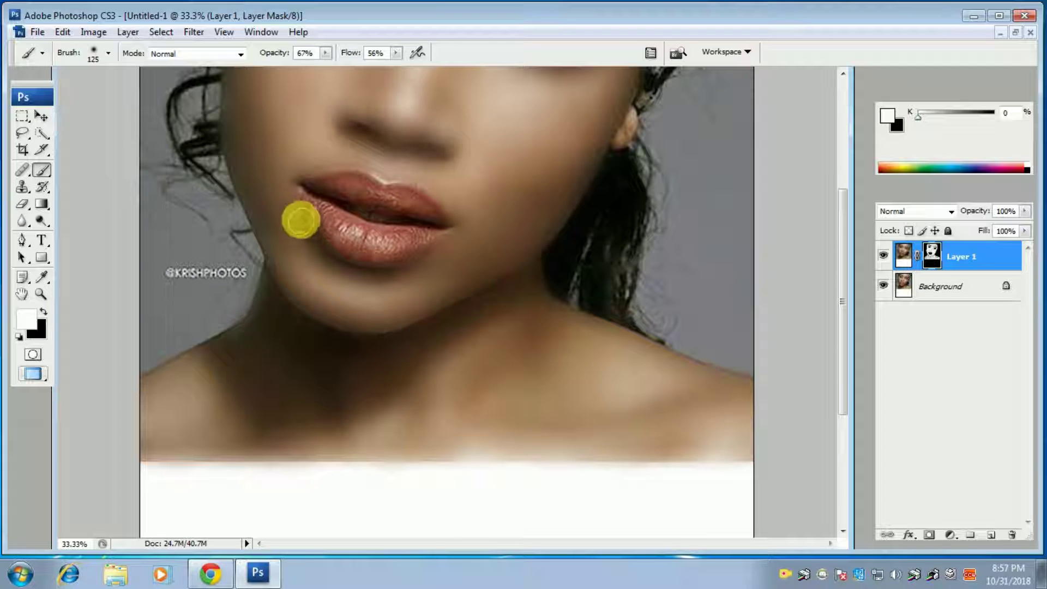
left_click_drag(297, 150, 285, 376)
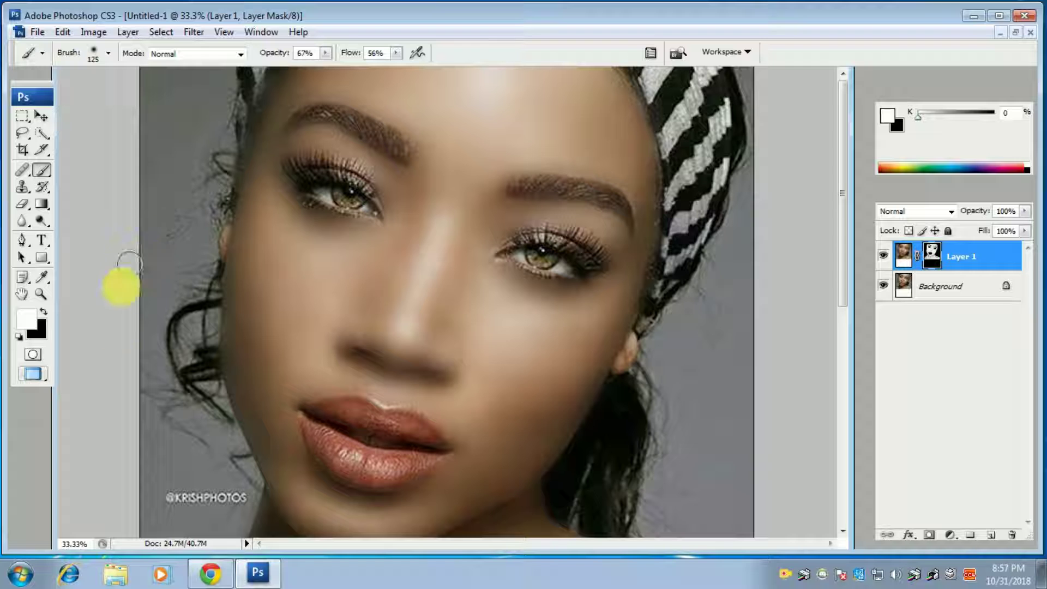
Step: Paint black on the mask over the left eyebrow and both eyes to restore sharp detail
left_click(45, 311)
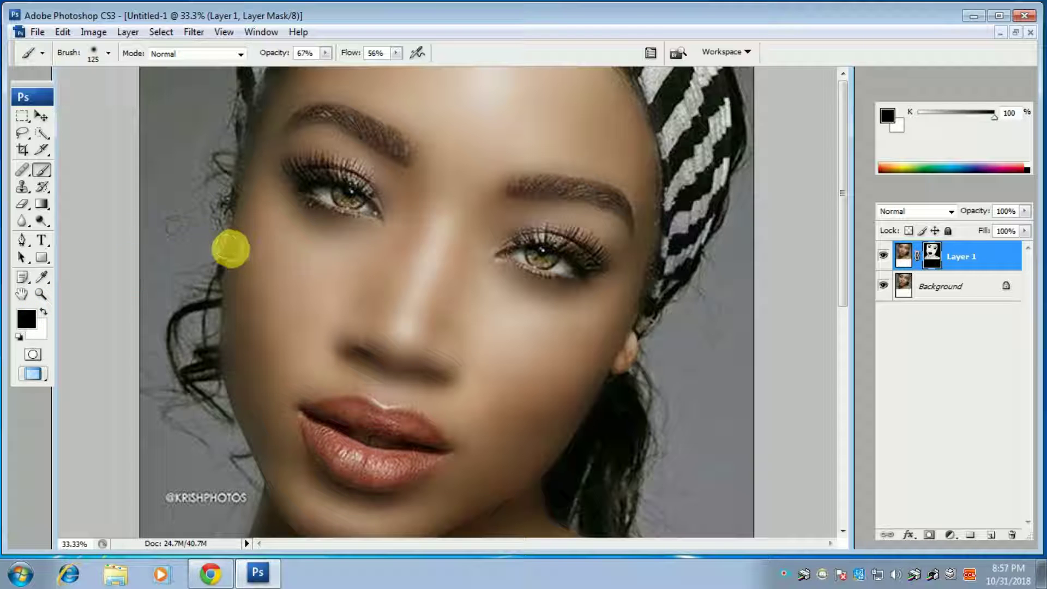
mouse_move(402, 147)
left_mouse_down()
mouse_move(331, 115)
mouse_move(295, 112)
mouse_move(380, 131)
mouse_move(551, 196)
mouse_move(518, 187)
mouse_move(591, 190)
mouse_move(625, 205)
left_mouse_up()
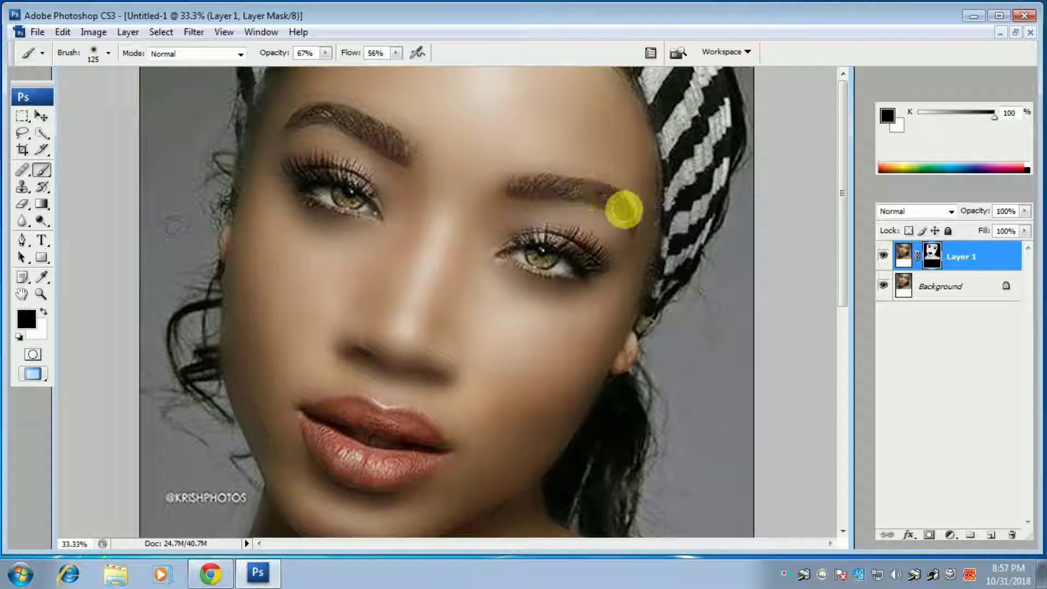
mouse_move(346, 221)
left_mouse_down()
mouse_move(367, 178)
mouse_move(320, 169)
left_mouse_up()
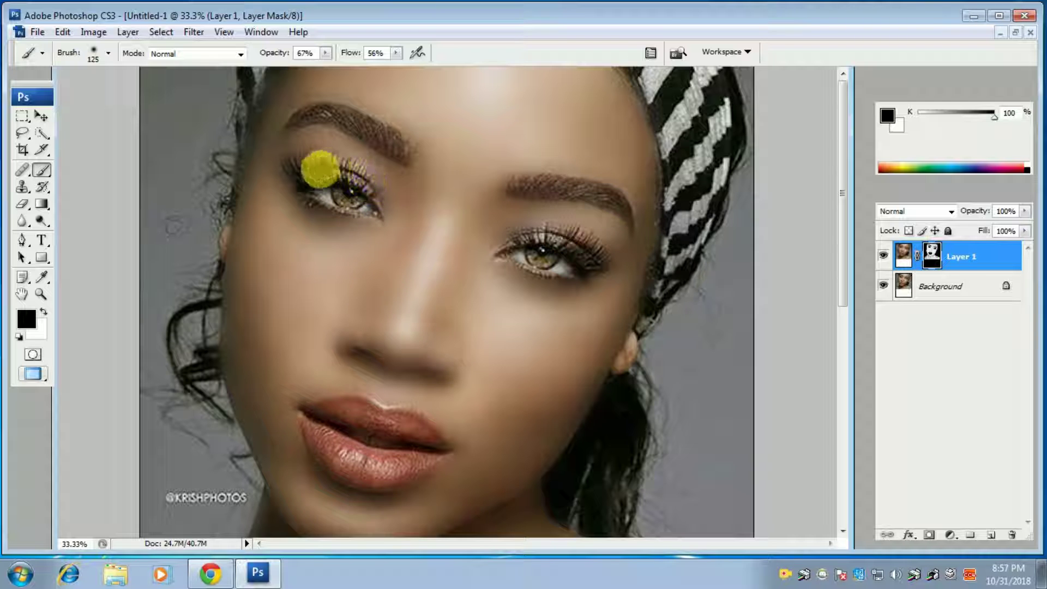
mouse_move(525, 230)
left_mouse_down()
mouse_move(603, 250)
mouse_move(542, 358)
mouse_move(334, 425)
mouse_move(302, 332)
mouse_move(325, 299)
mouse_move(378, 435)
mouse_move(338, 414)
mouse_move(411, 428)
mouse_move(397, 451)
mouse_move(425, 470)
mouse_move(381, 467)
mouse_move(323, 428)
mouse_move(358, 473)
mouse_move(383, 475)
mouse_move(414, 451)
mouse_move(304, 405)
mouse_move(335, 380)
left_mouse_up()
Step: Undo a stray mask stroke over the watermark and flatten the image into one Background layer
key("ctrl+minus")
key("ctrl+minus")
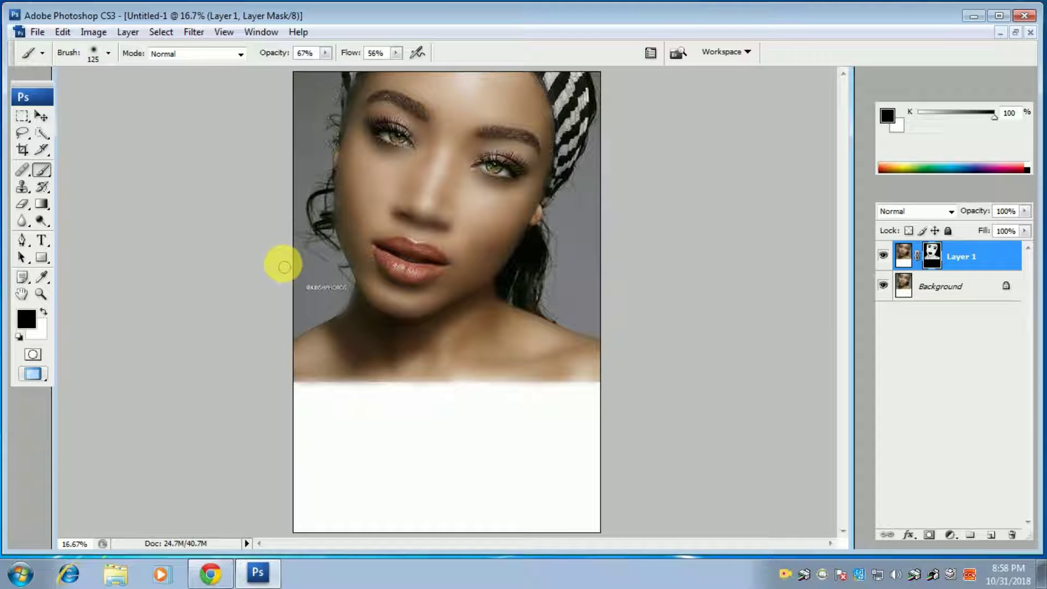
left_click(309, 286)
key("ctrl+z")
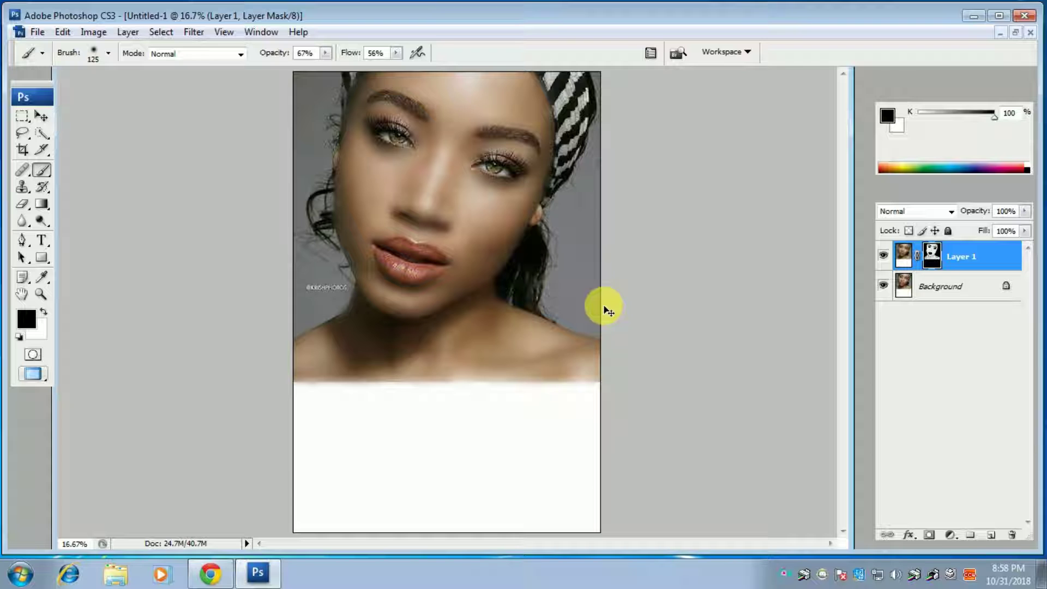
key("ctrl+shift+e")
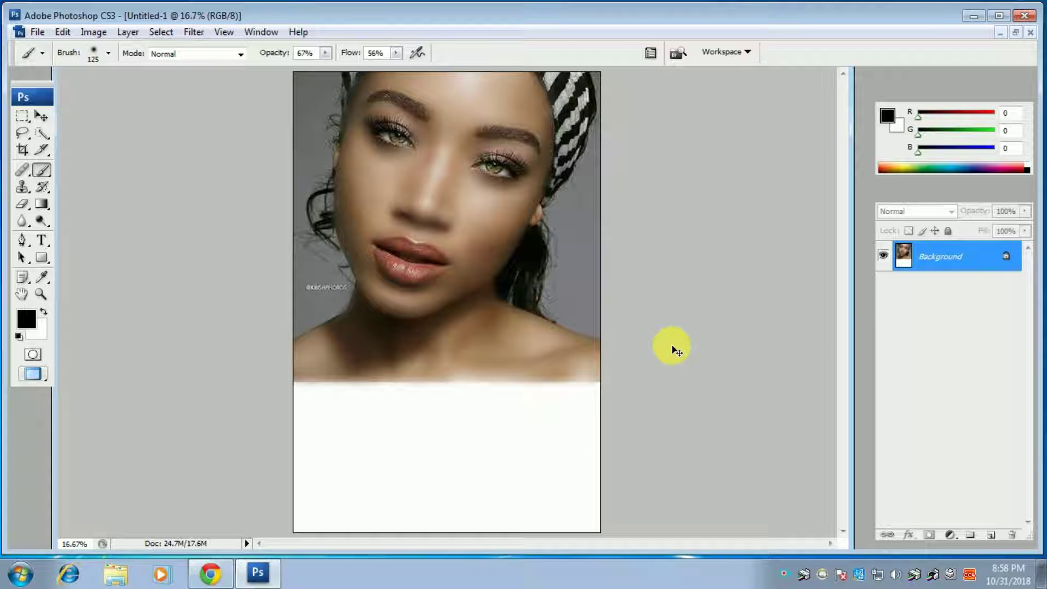
Step: Brighten the image with a gentle Curves lift of the midtones
key("ctrl+m")
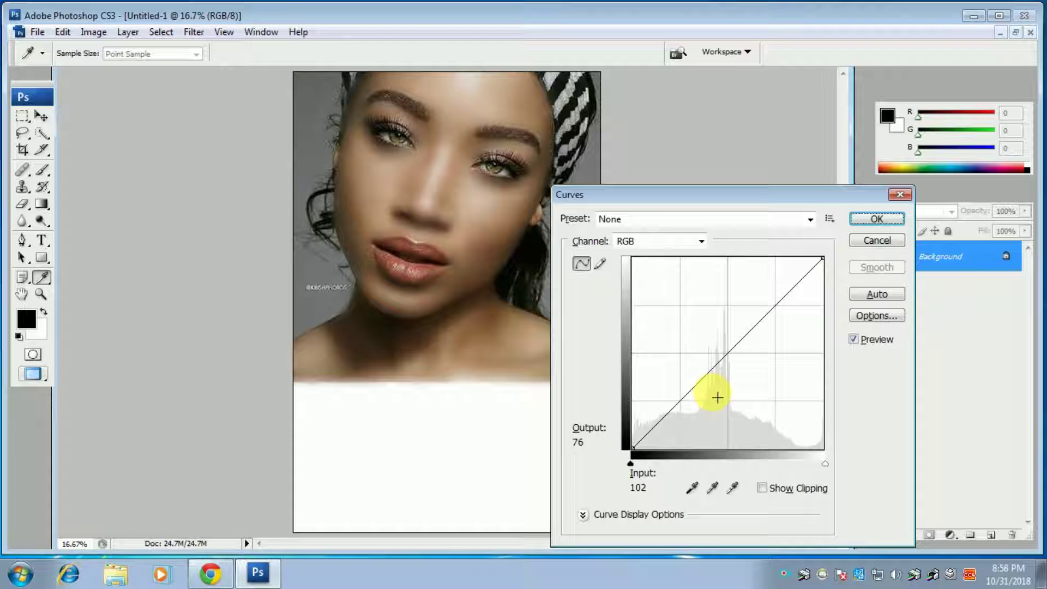
left_click_drag(727, 365, 724, 359)
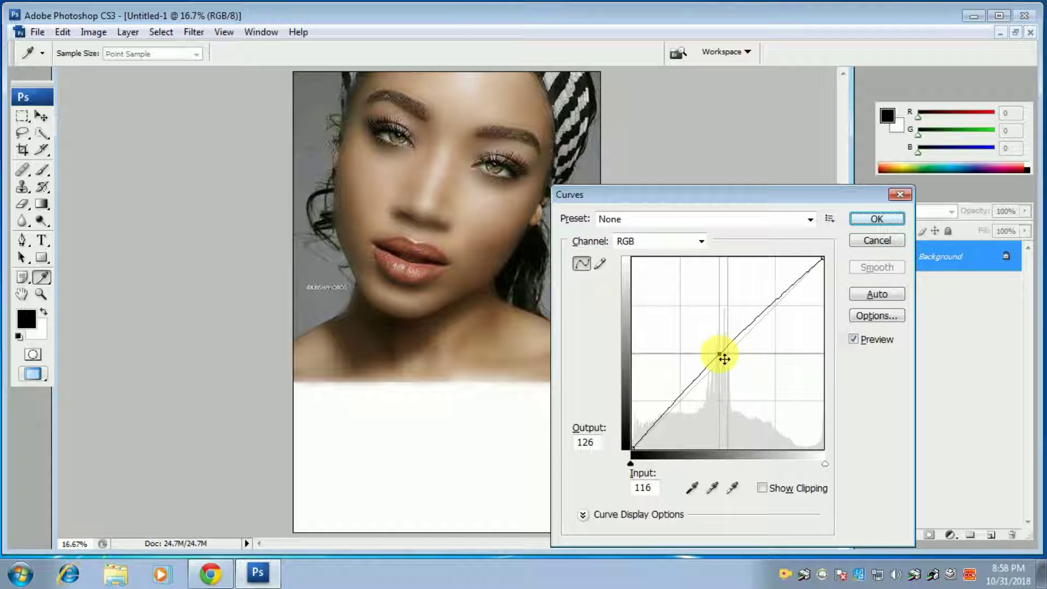
left_click(874, 220)
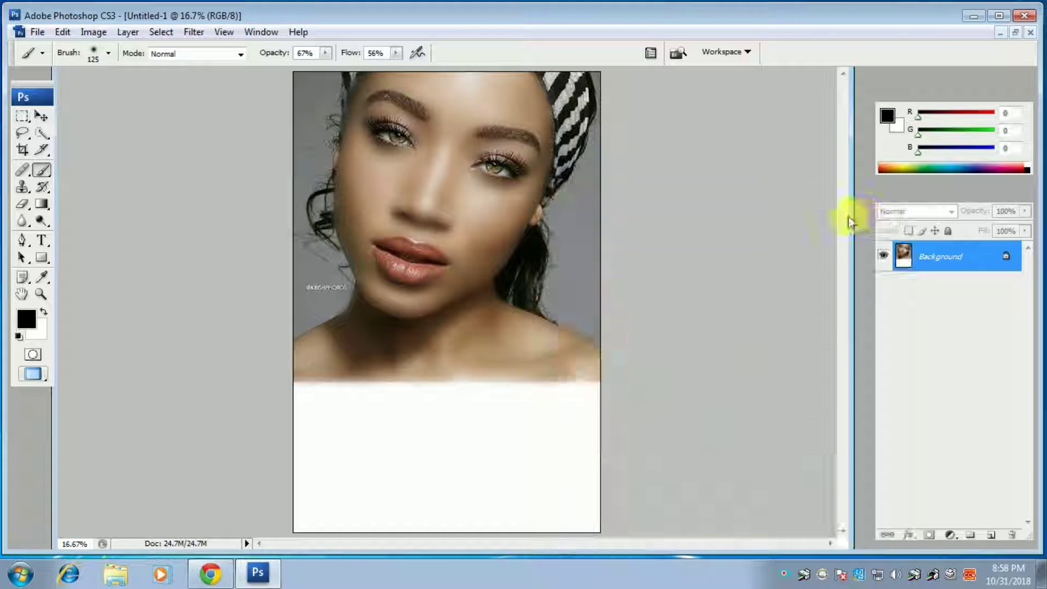
Step: Apply a Midtones Color Balance of -5, -6, -5 to the portrait
key("ctrl+b")
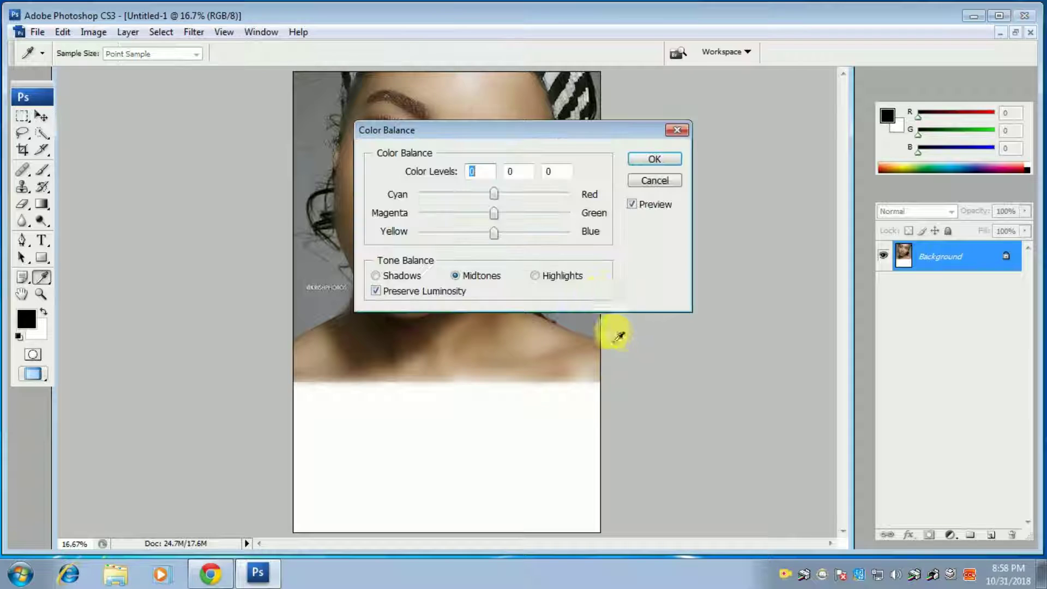
left_click_drag(510, 137, 656, 328)
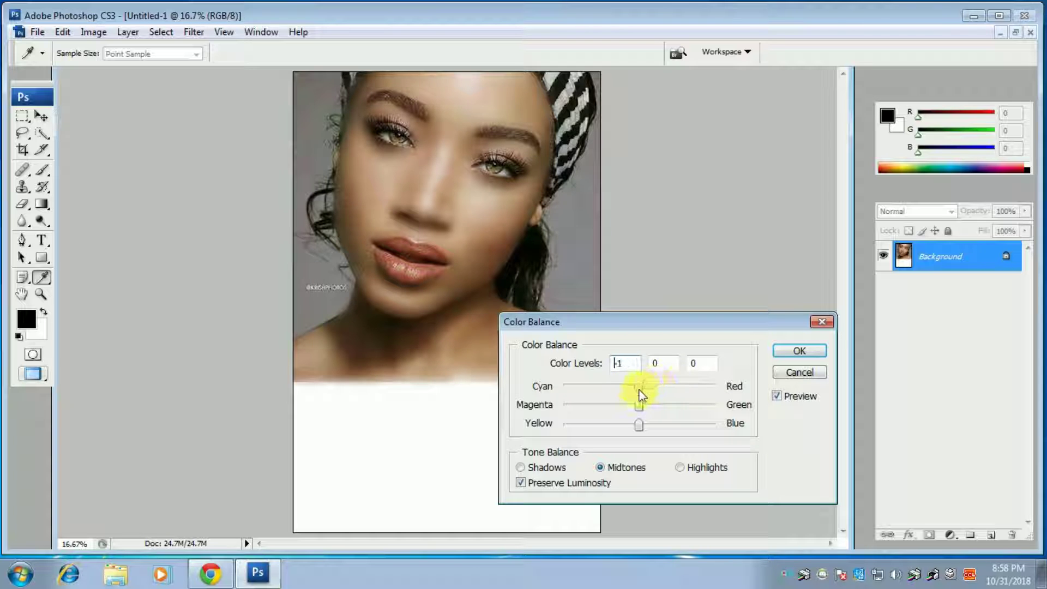
mouse_move(640, 400)
left_mouse_down()
mouse_move(649, 401)
mouse_move(629, 408)
left_mouse_up()
left_click_drag(635, 424, 632, 427)
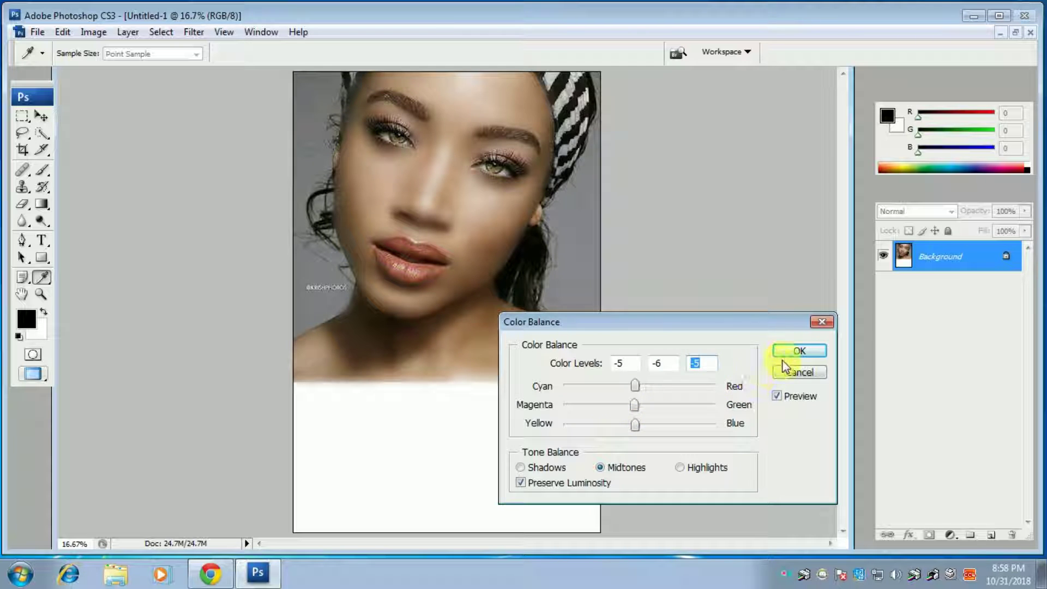
left_click(797, 351)
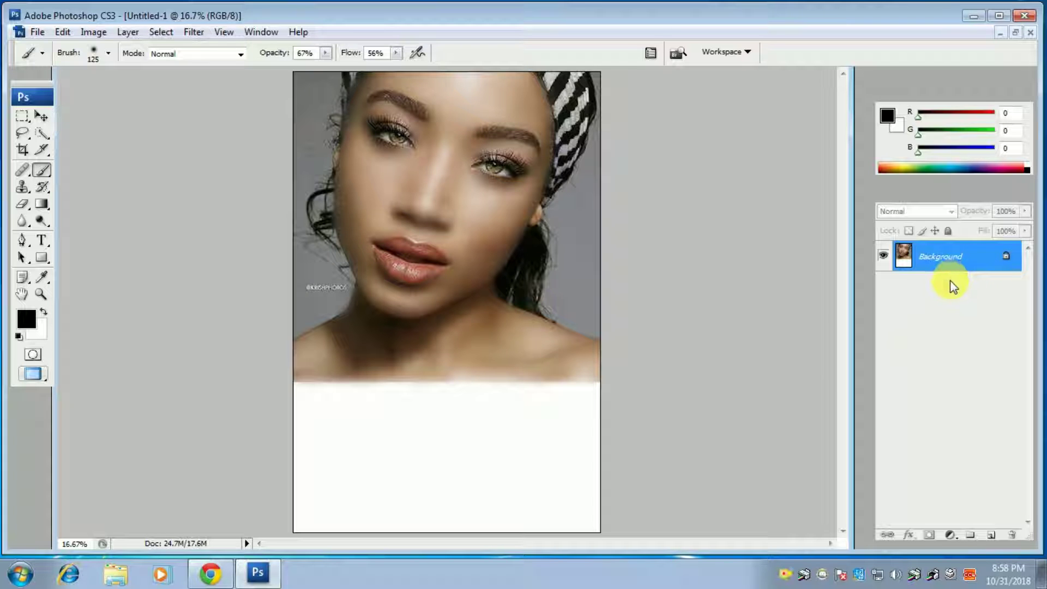
Step: Duplicate the image to Layer 1, try Soft Light blending, then revert to Normal
key("ctrl+j")
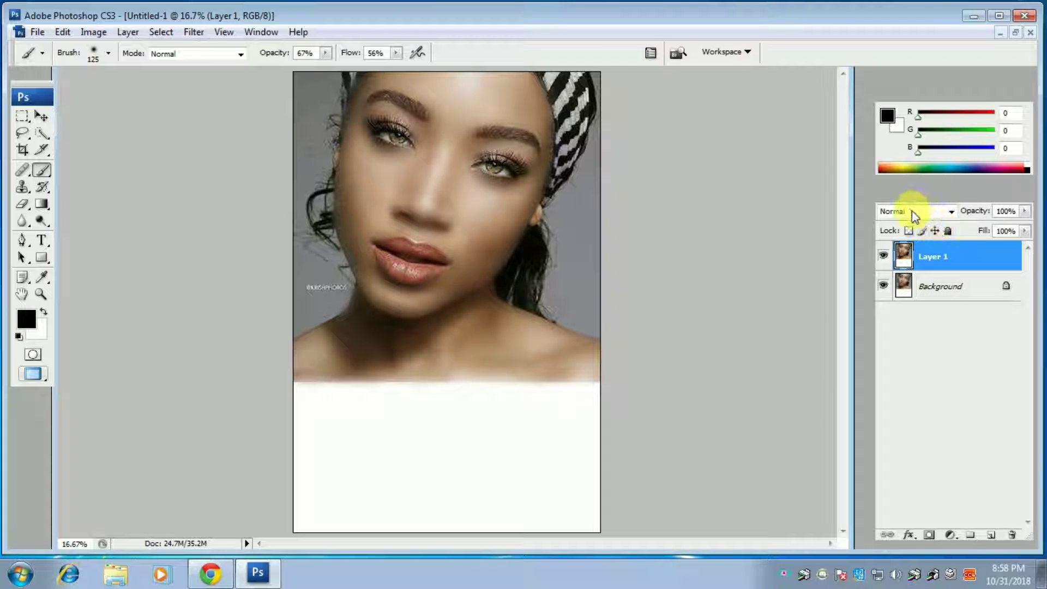
left_click(913, 211)
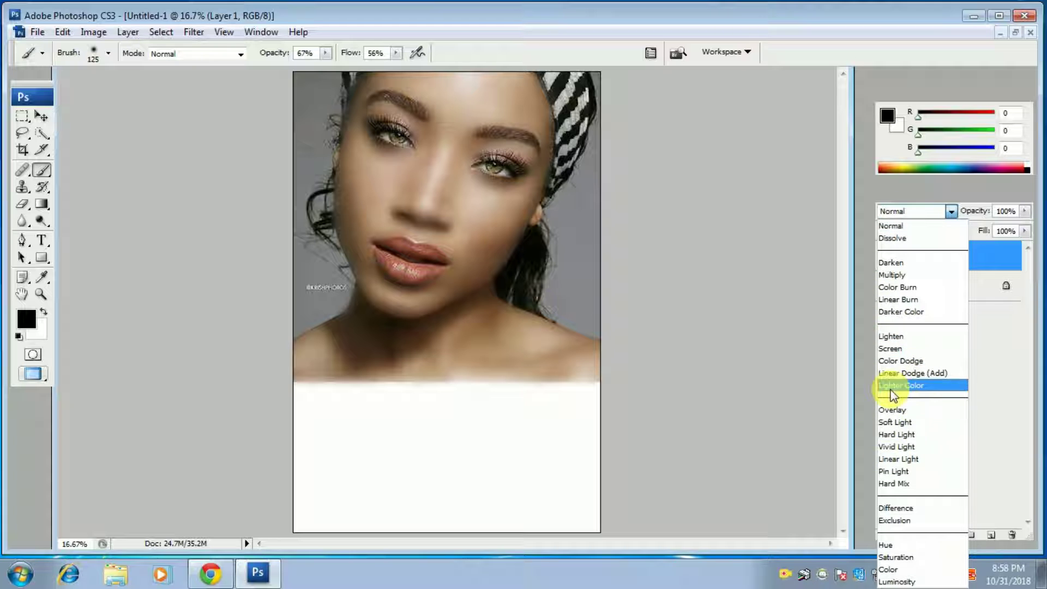
left_click(901, 421)
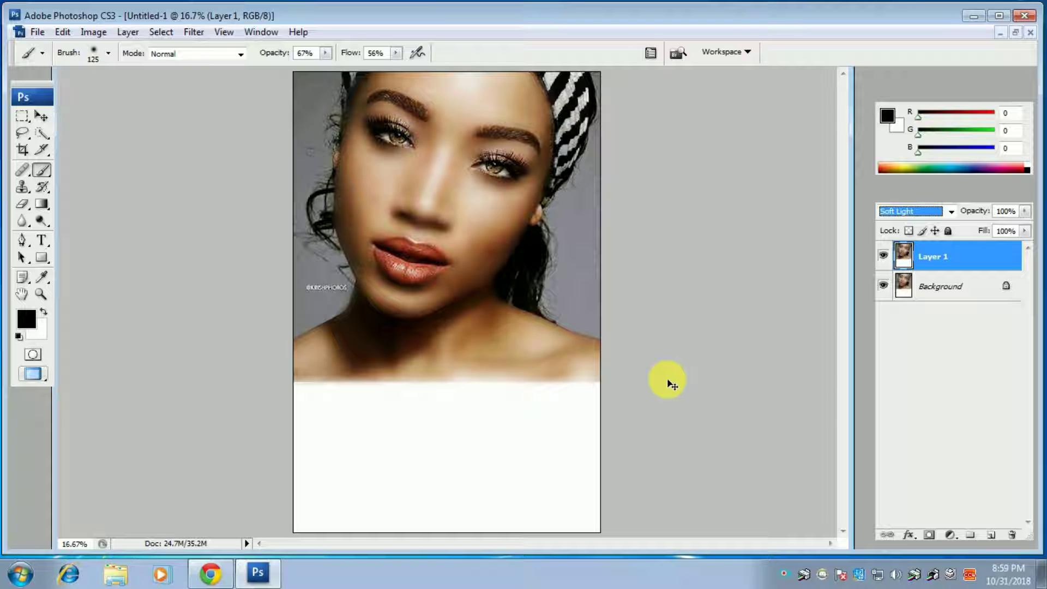
key("ctrl+z")
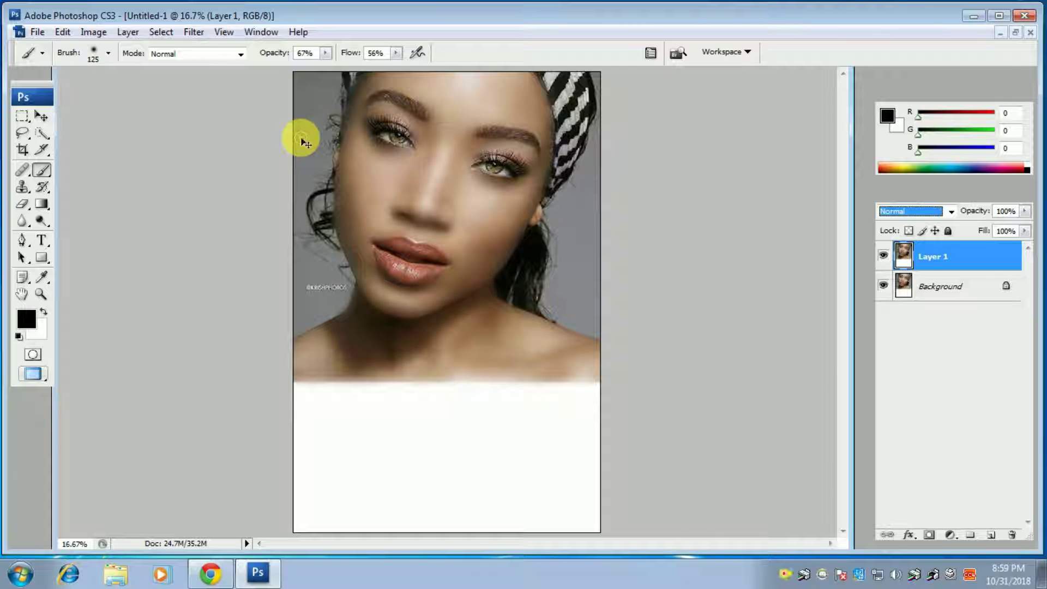
Step: Apply Levels to Layer 1 with input values 21, 1.29 and 241
key("ctrl+l")
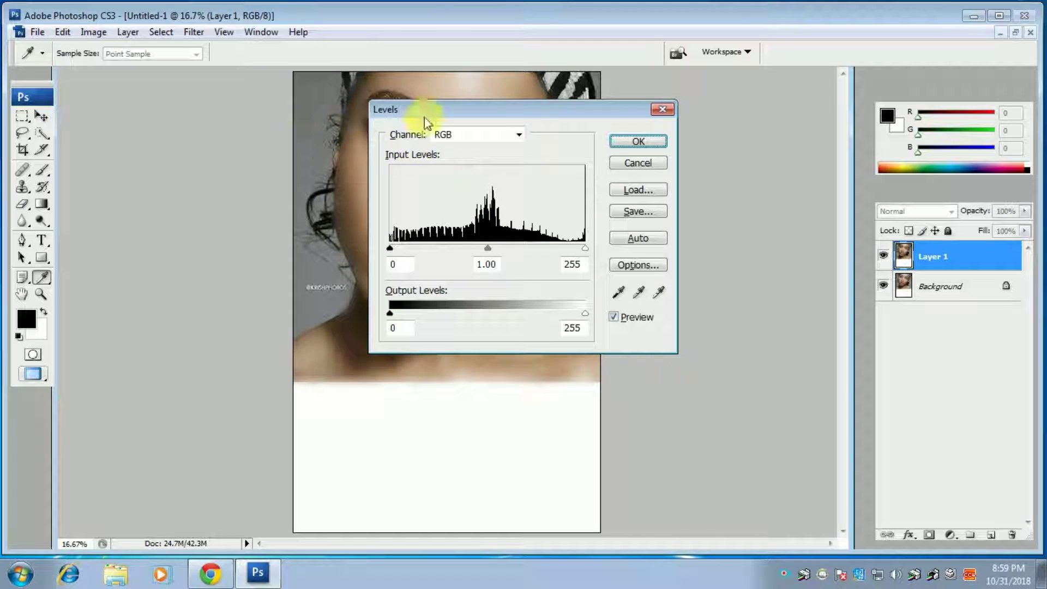
left_click_drag(430, 117, 582, 224)
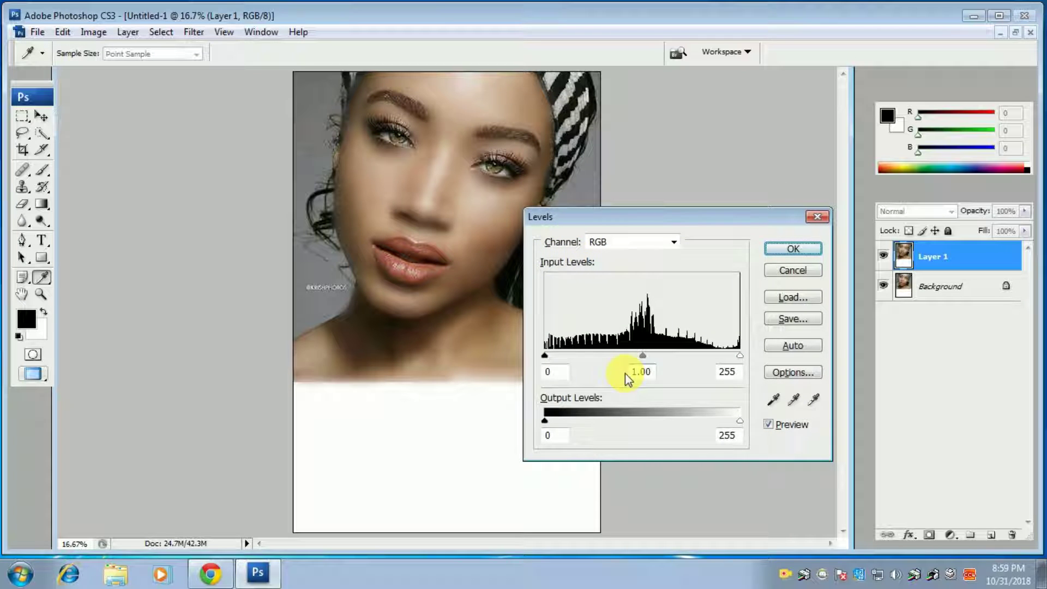
left_click_drag(549, 359, 560, 357)
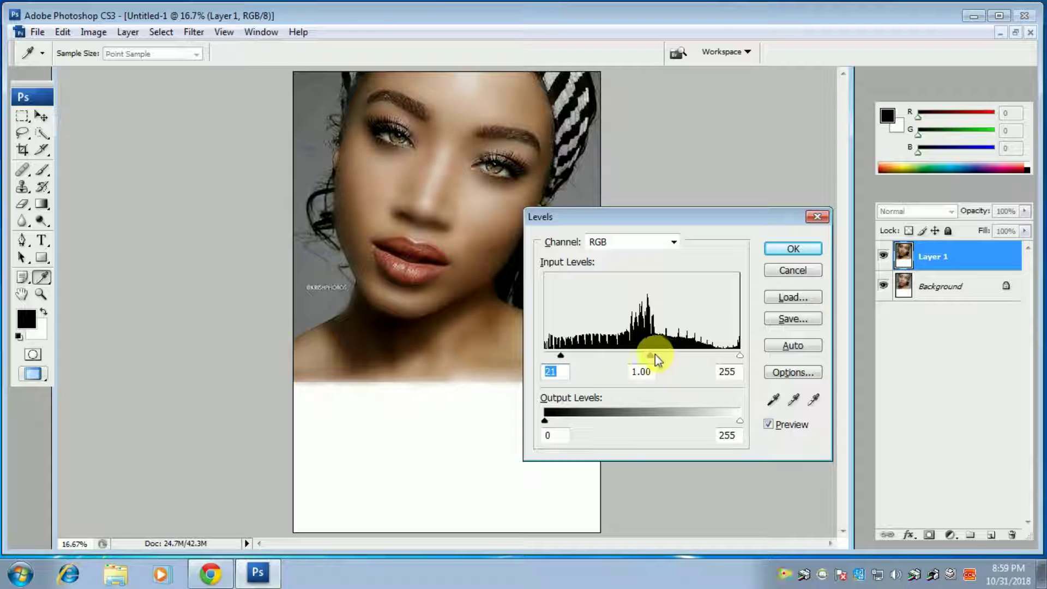
left_click_drag(741, 357, 730, 364)
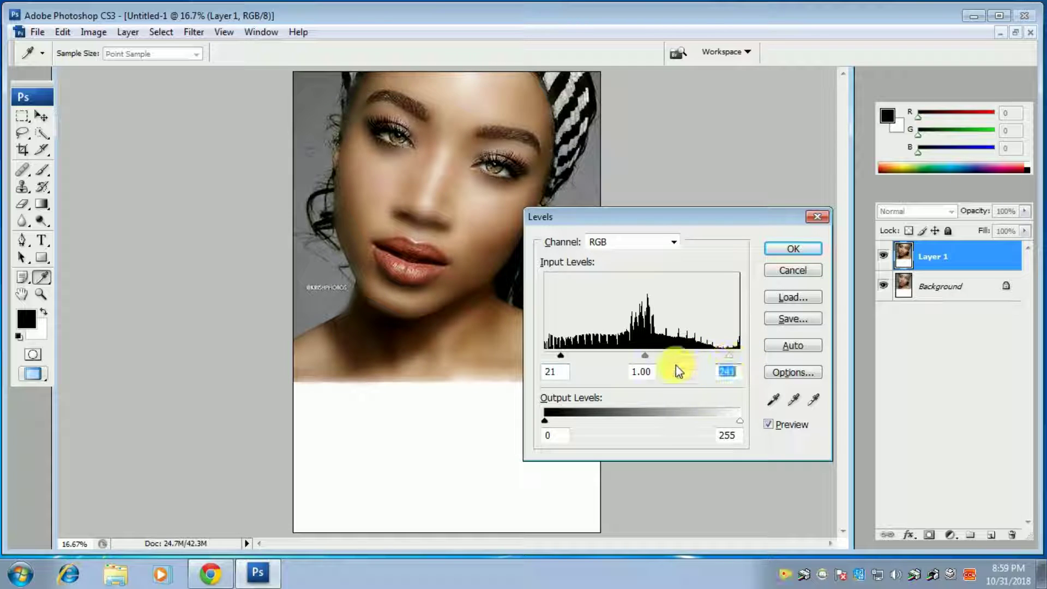
left_click_drag(646, 357, 630, 358)
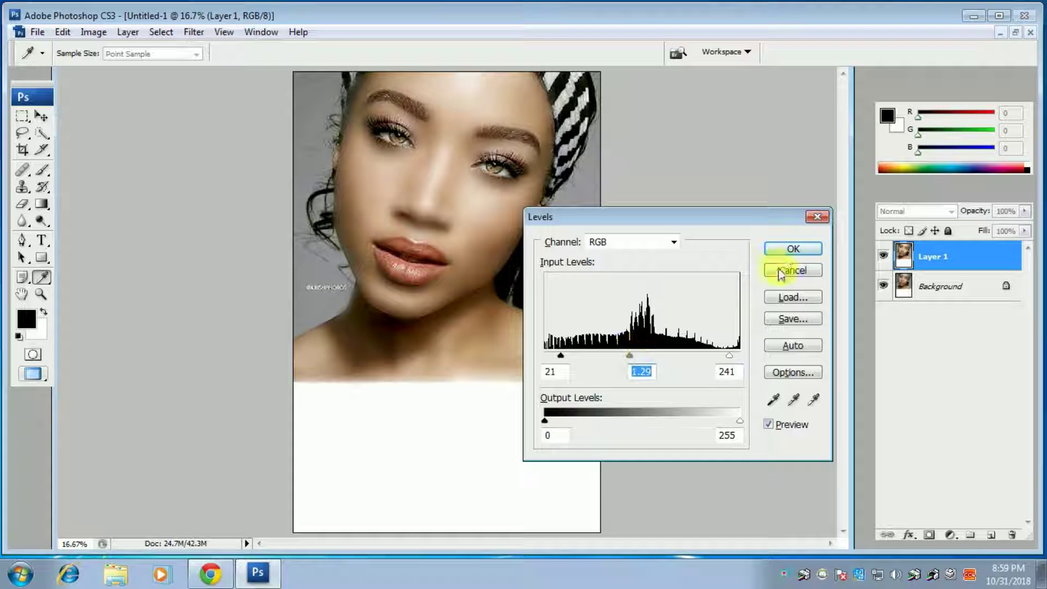
left_click(792, 249)
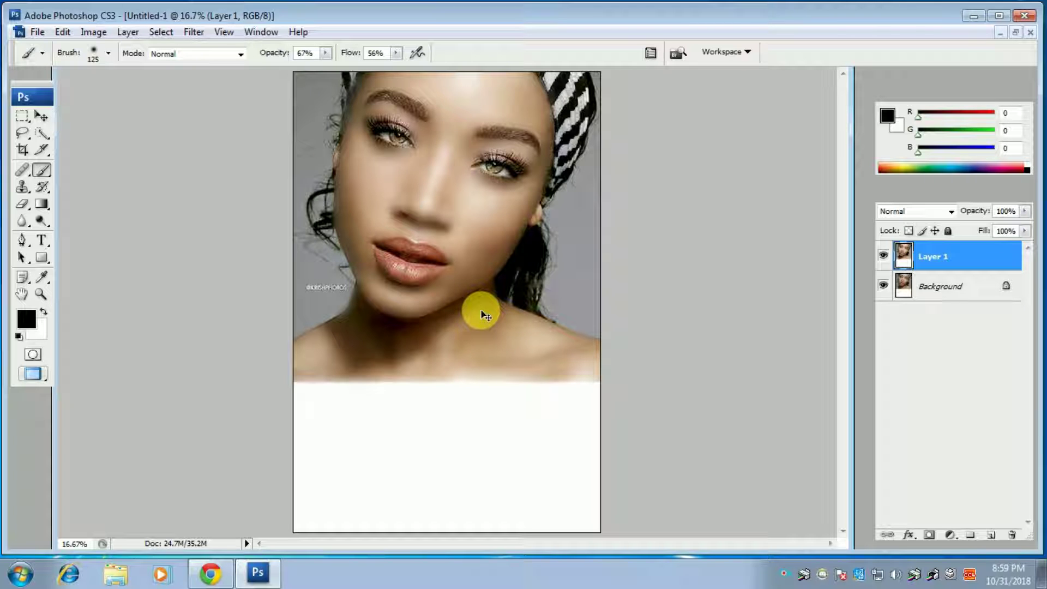
key("ctrl+minus")
key("ctrl+minus")
key("ctrl+plus")
key("ctrl+plus")
key("ctrl+plus")
key("ctrl+plus")
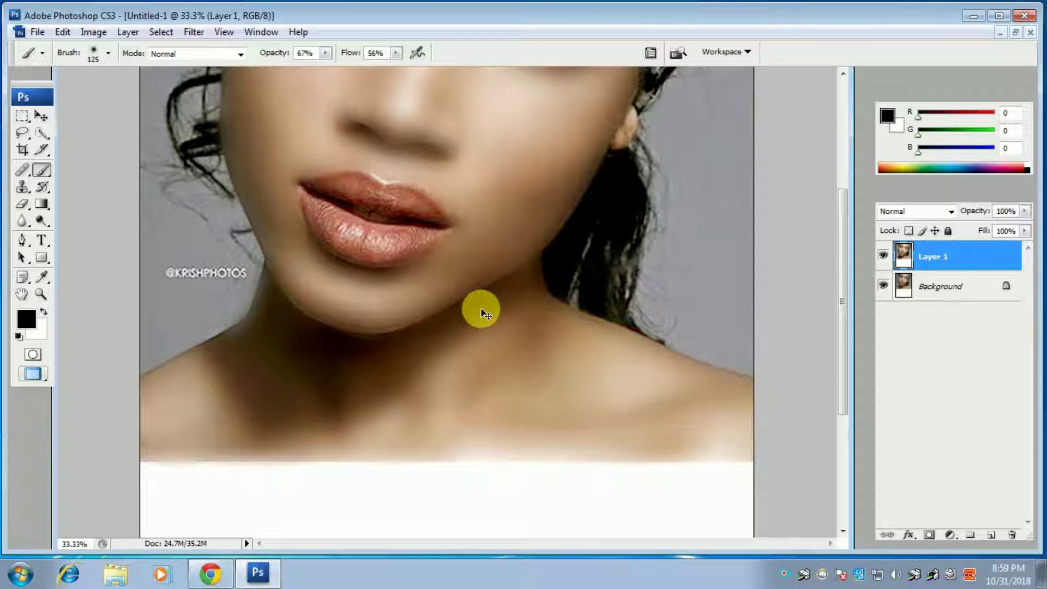
key("ctrl+plus")
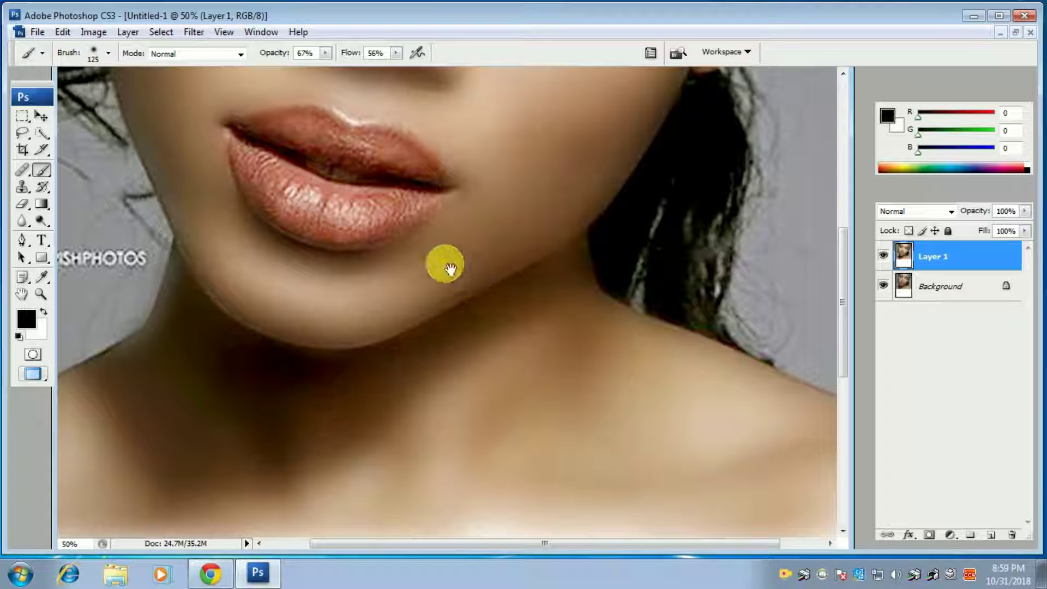
mouse_move(217, 110)
left_mouse_down()
mouse_move(301, 441)
mouse_move(253, 370)
left_mouse_up()
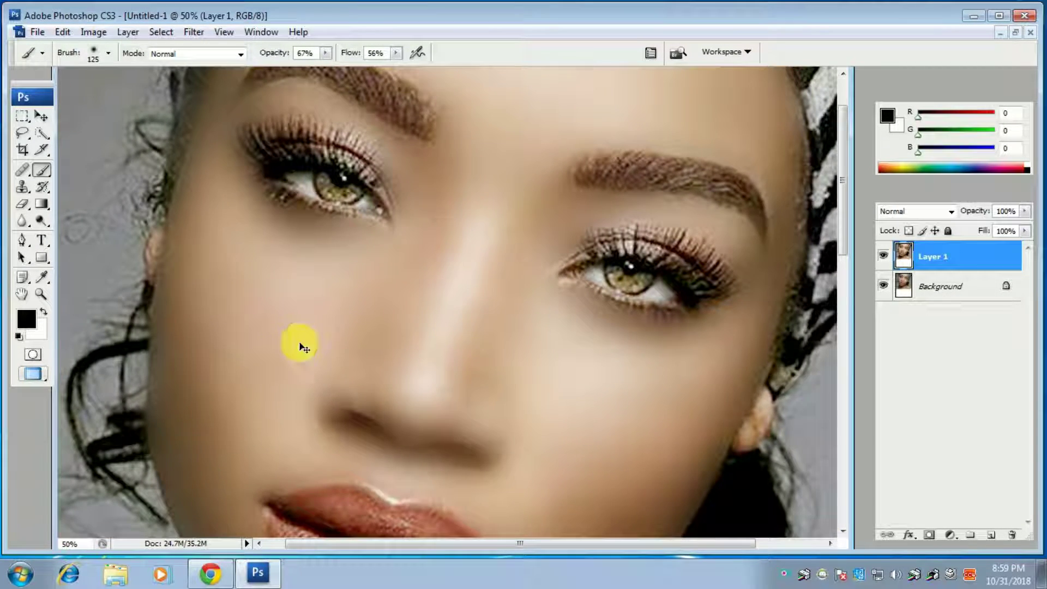
key("ctrl+minus")
key("ctrl+minus")
key("ctrl+minus")
key("ctrl+minus")
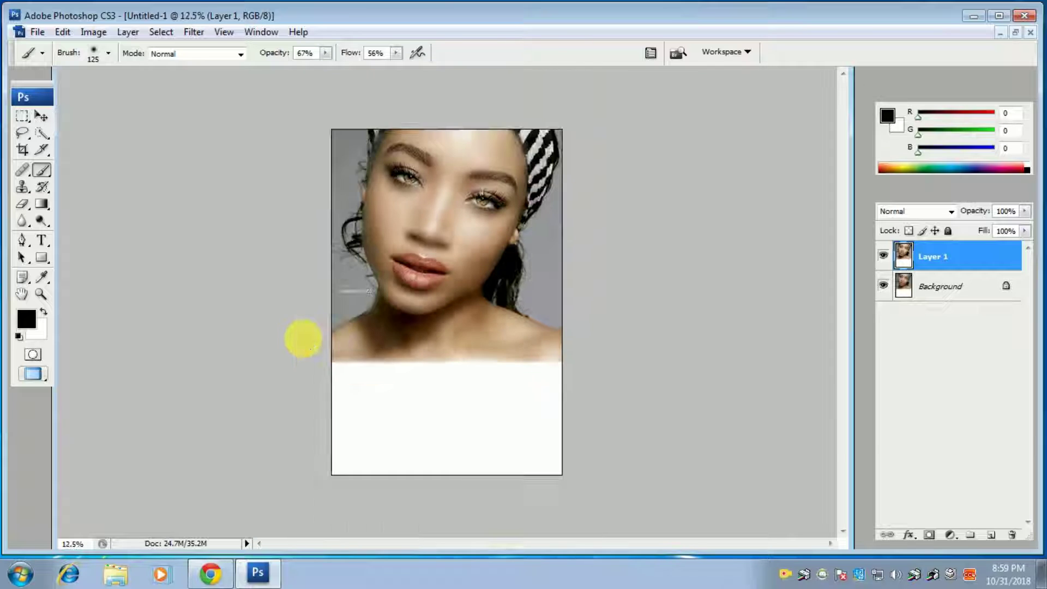